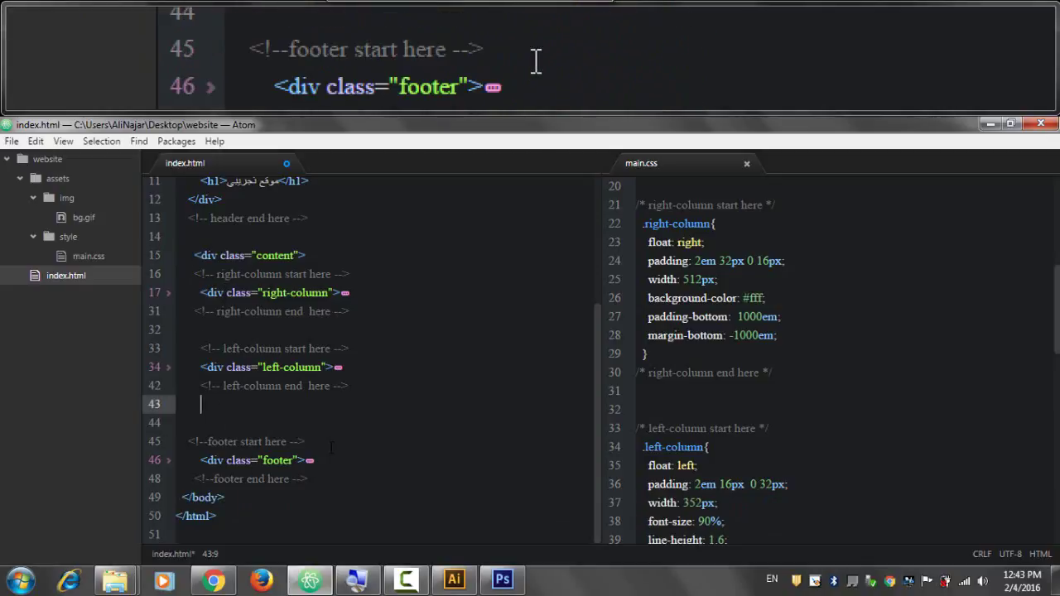
Step: Close the content div with </div> below the left-column end comment in index.html and save the file
text(</du)
key(BackSpace)
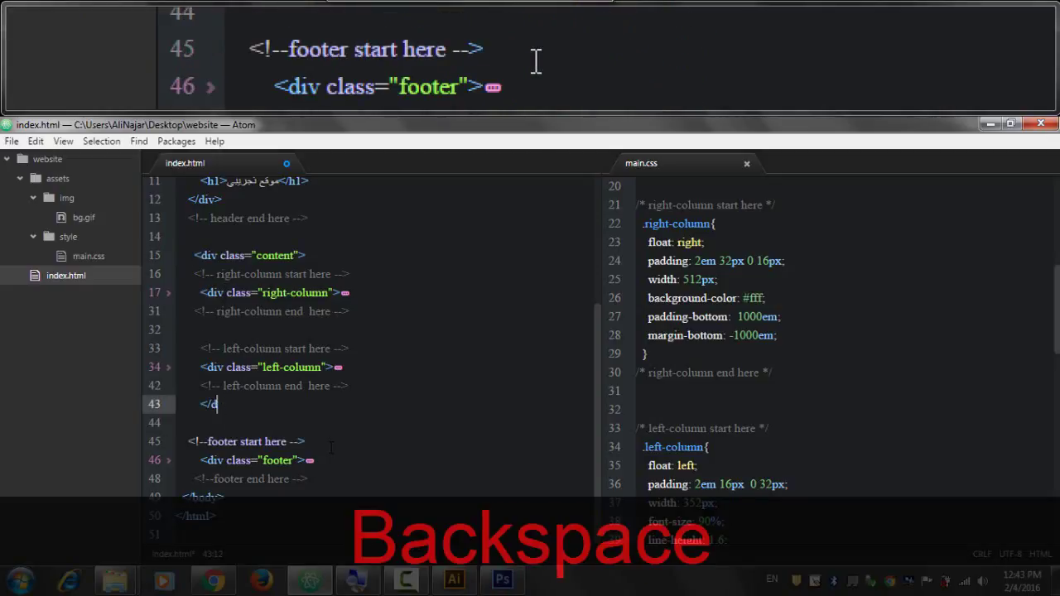
text(iv<)
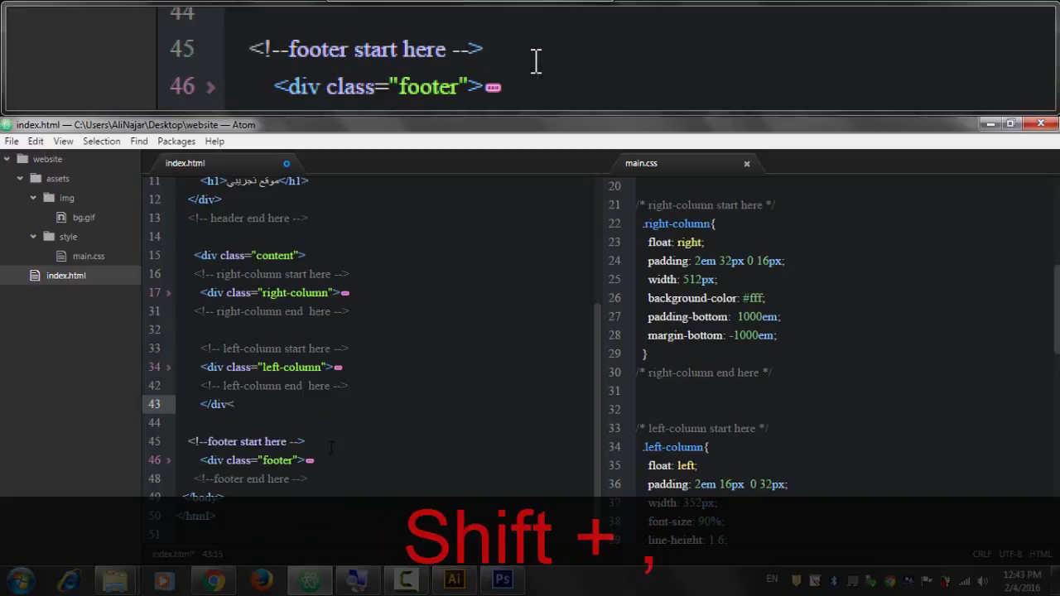
key(BackSpace)
text(>)
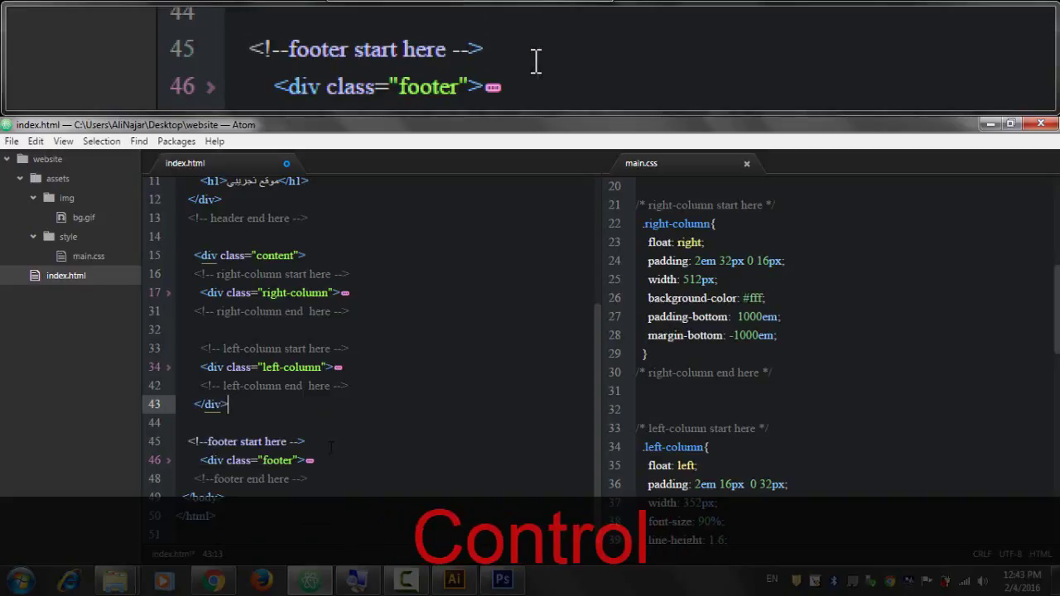
key(ctrl+s)
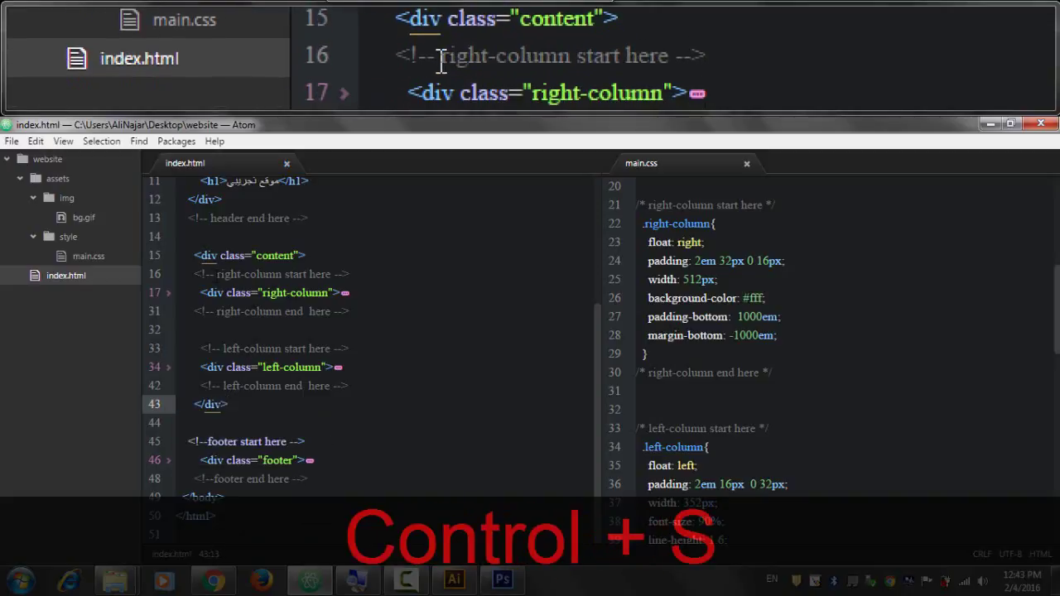
Step: Indent the right-column and left-column blocks two more levels inside the content div and save index.html
drag(217, 274, 259, 274)
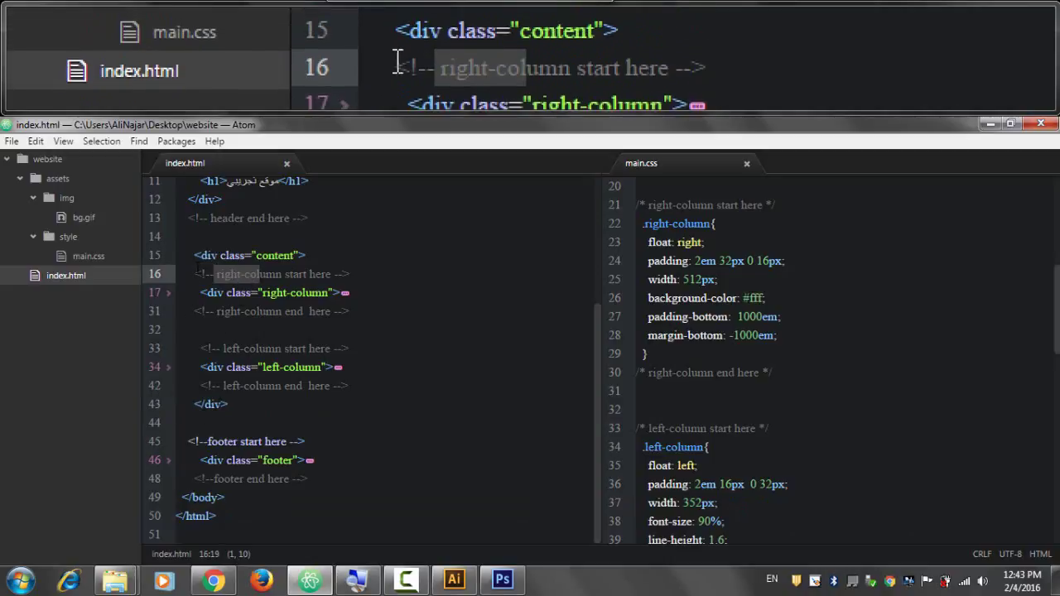
drag(195, 274, 373, 386)
key(Tab)
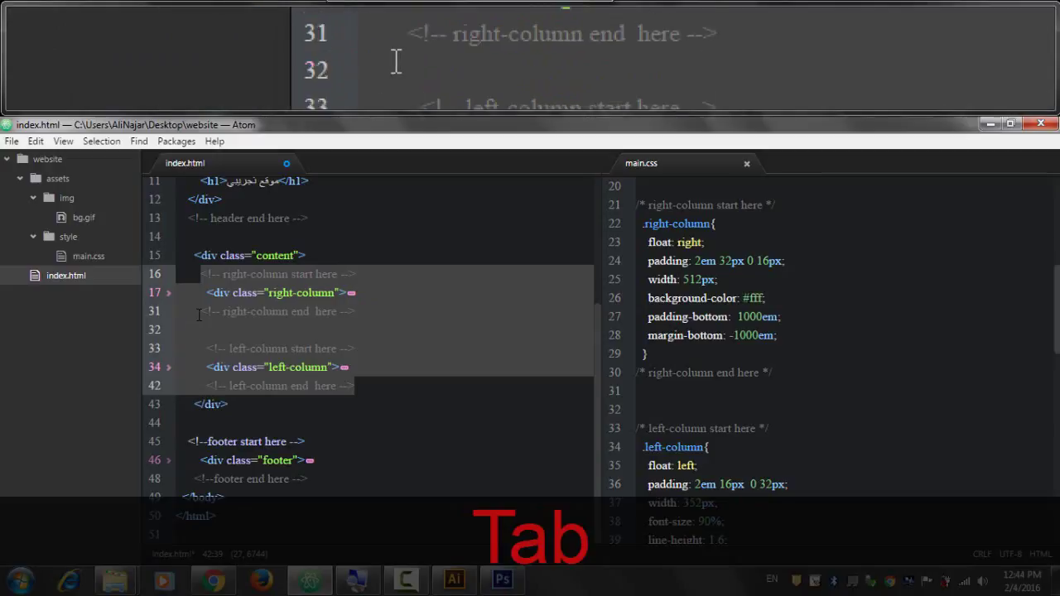
key(Tab)
click(205, 315)
key(ctrl+s)
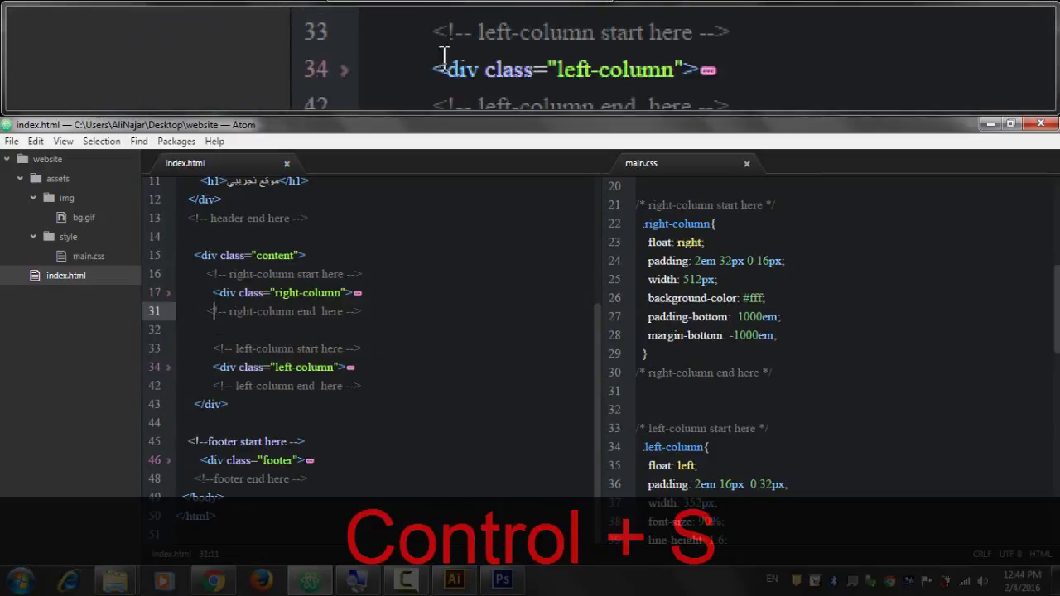
click(213, 255)
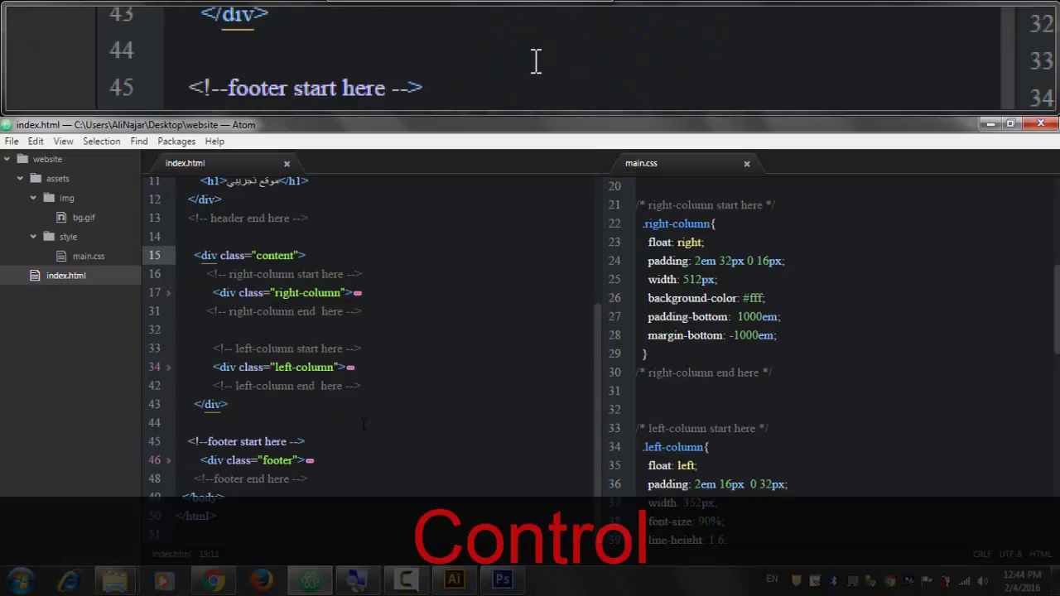
key(ctrl+s)
Step: Add an empty .content rule in main.css directly below the header end comment
scroll(660, 331, up, 4)
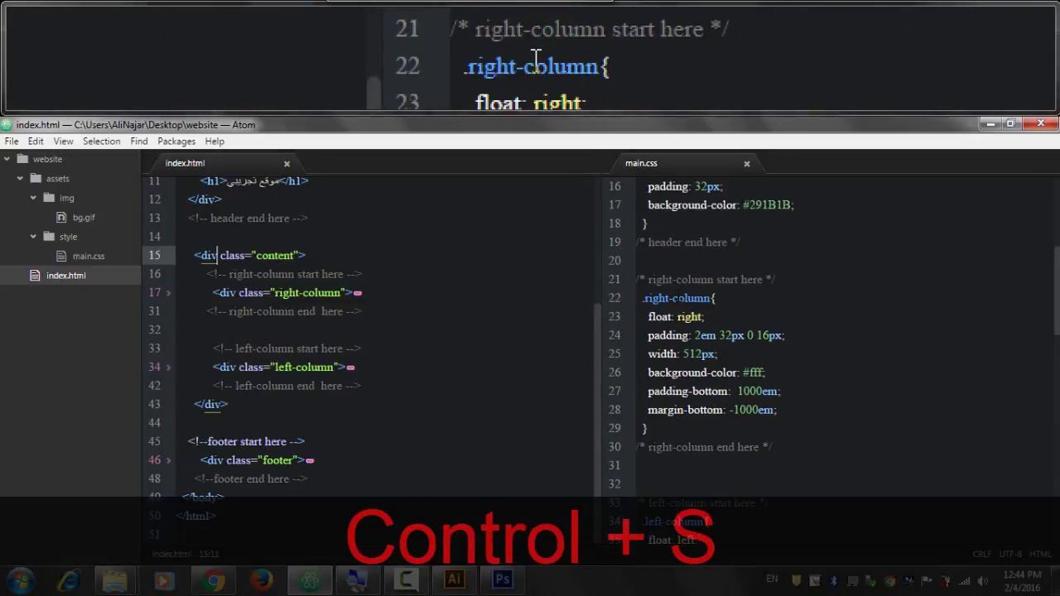
click(654, 331)
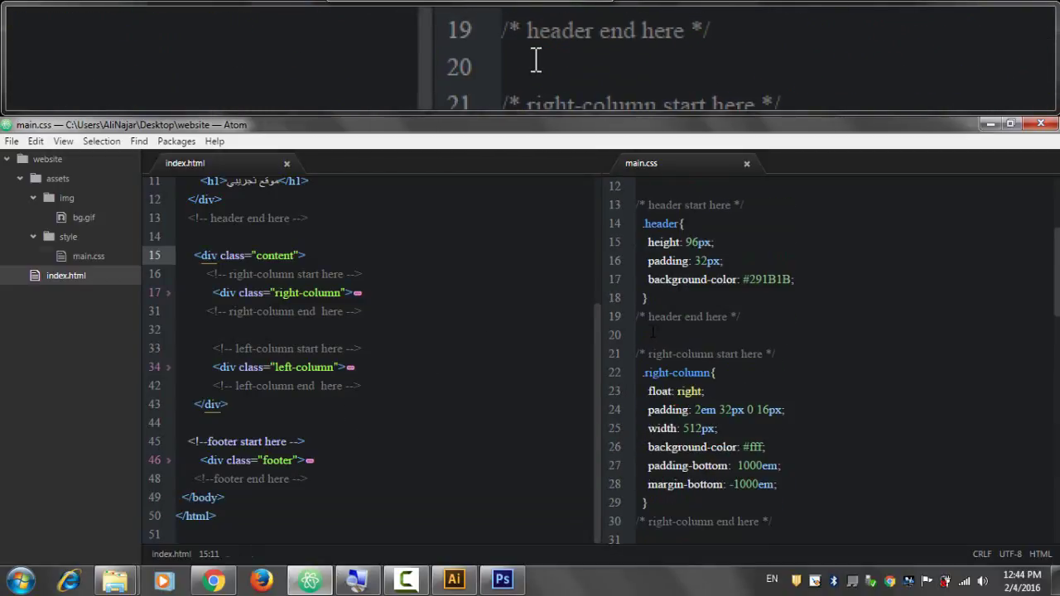
key(Tab)
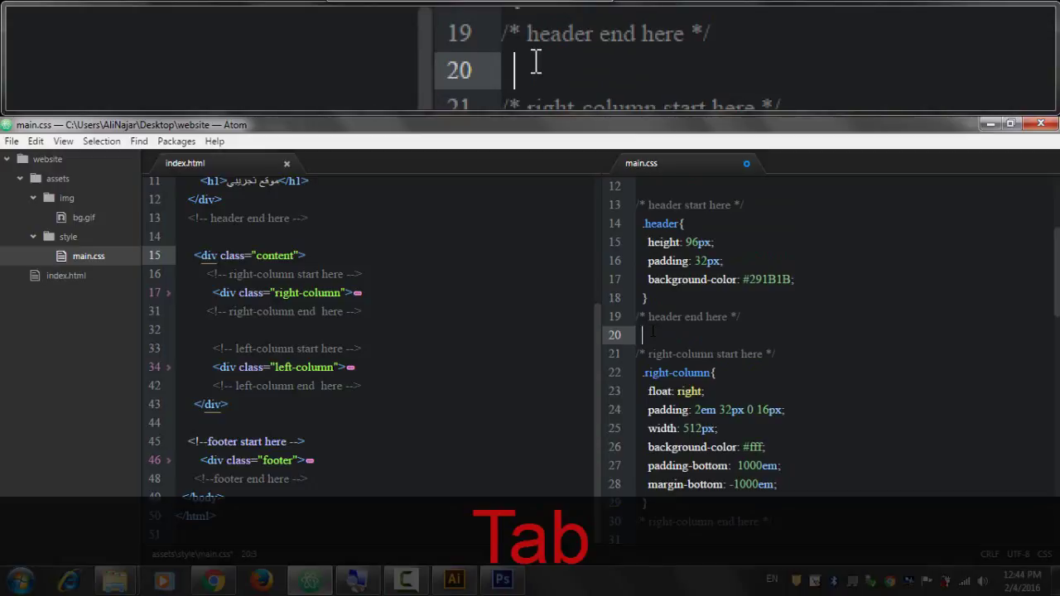
text(.cont)
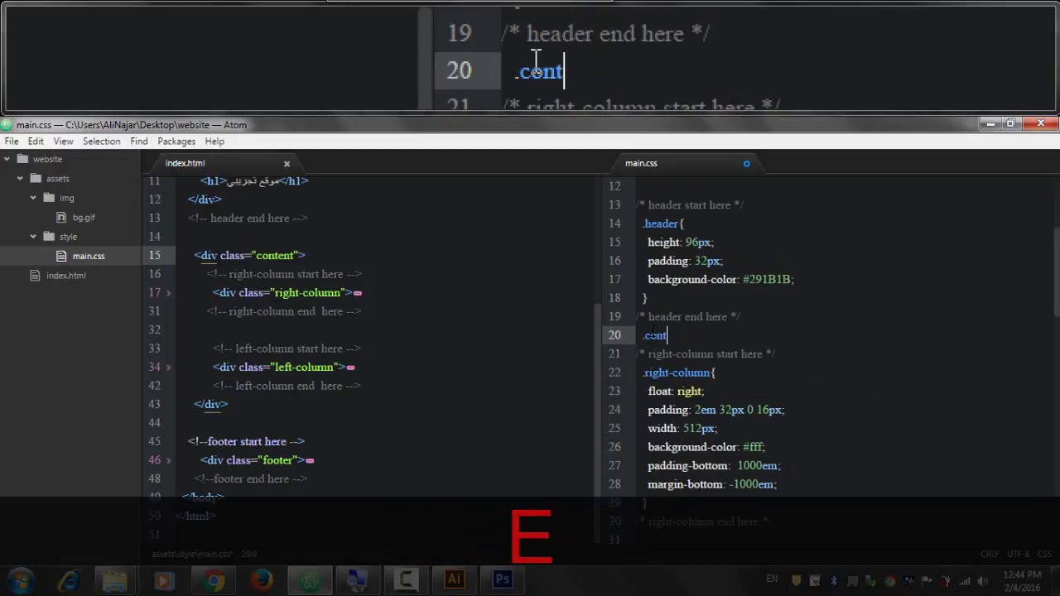
text(ent{)
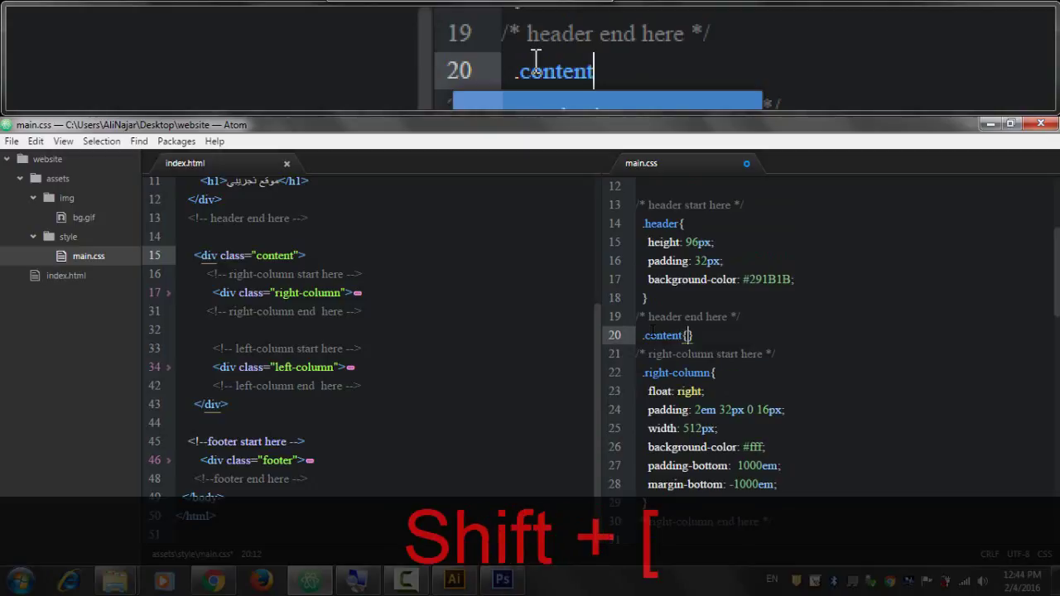
key(Return)
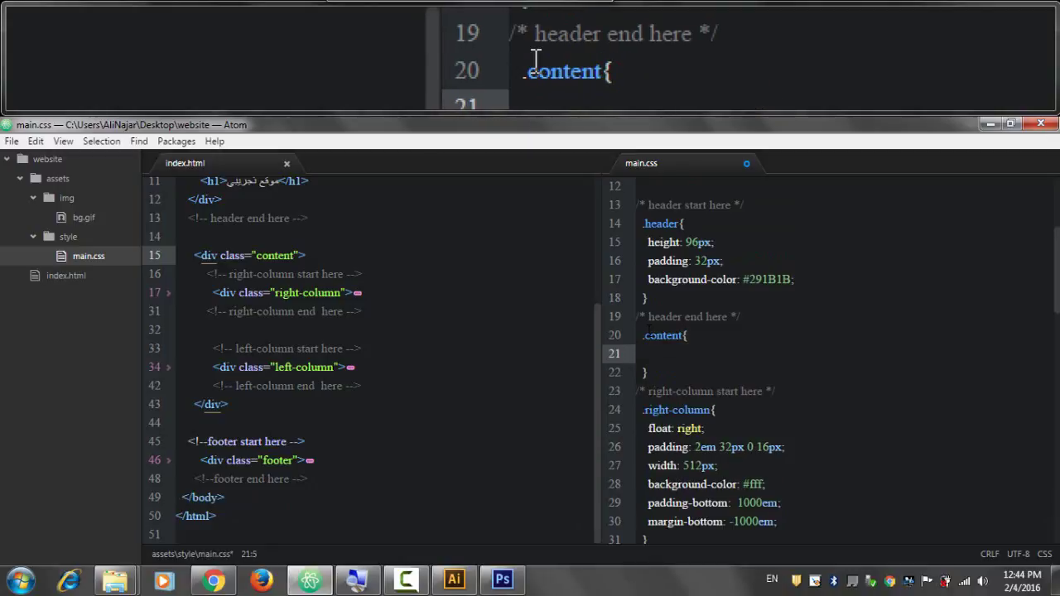
Step: Set the .content rule's width to 960px, save the stylesheet, and check the column widths in the Illustrator layout
text(width:)
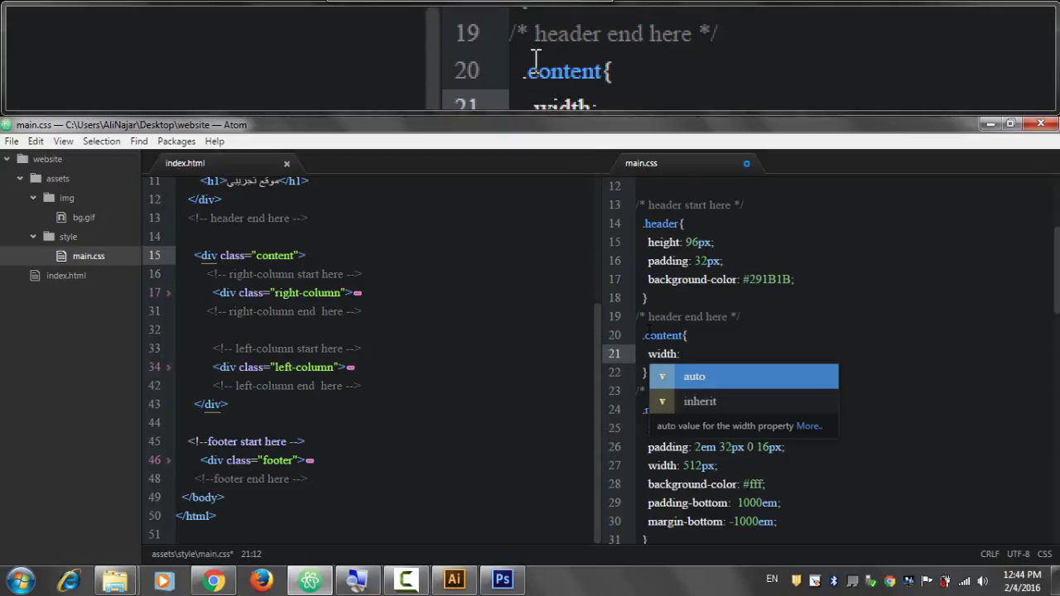
text(9)
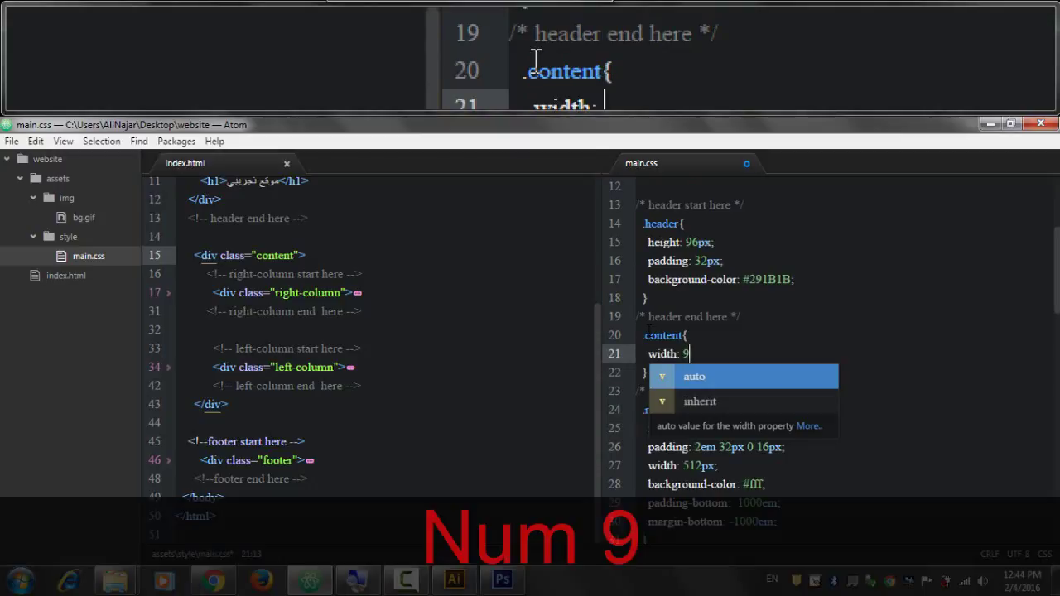
text(60px)
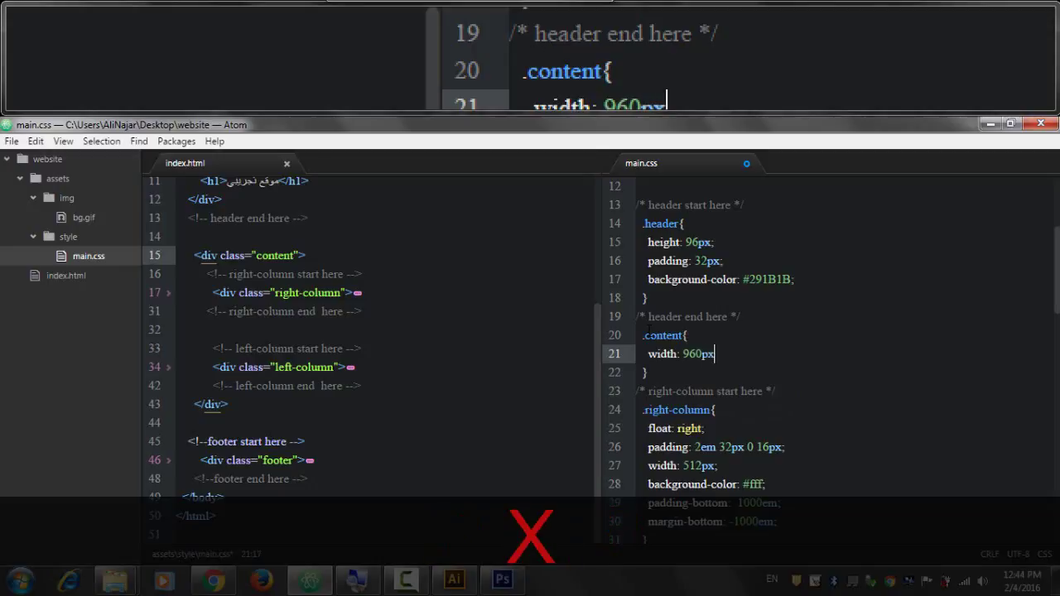
key(ctrl+s)
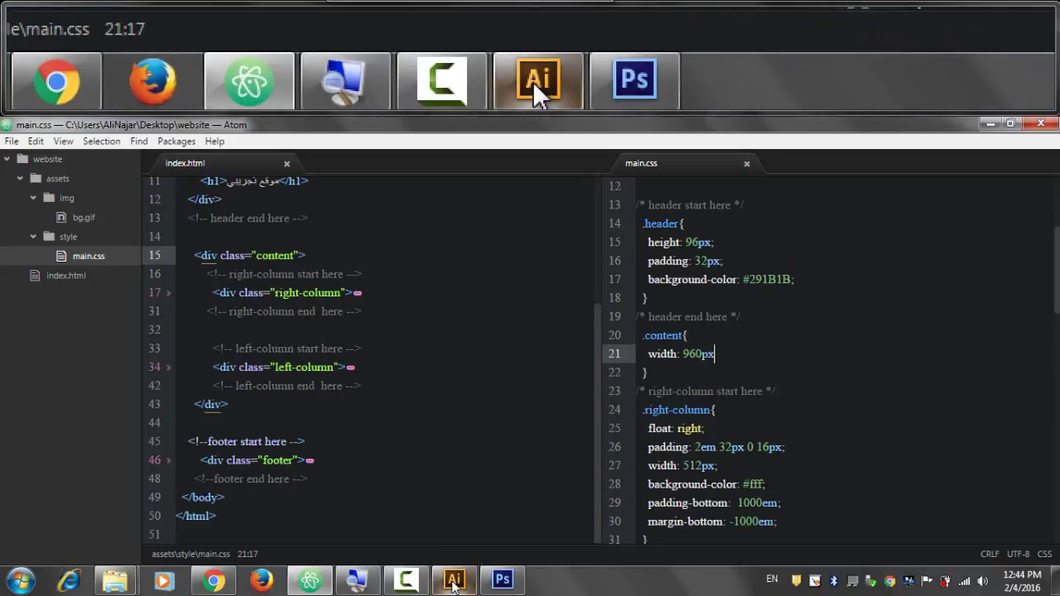
click(454, 580)
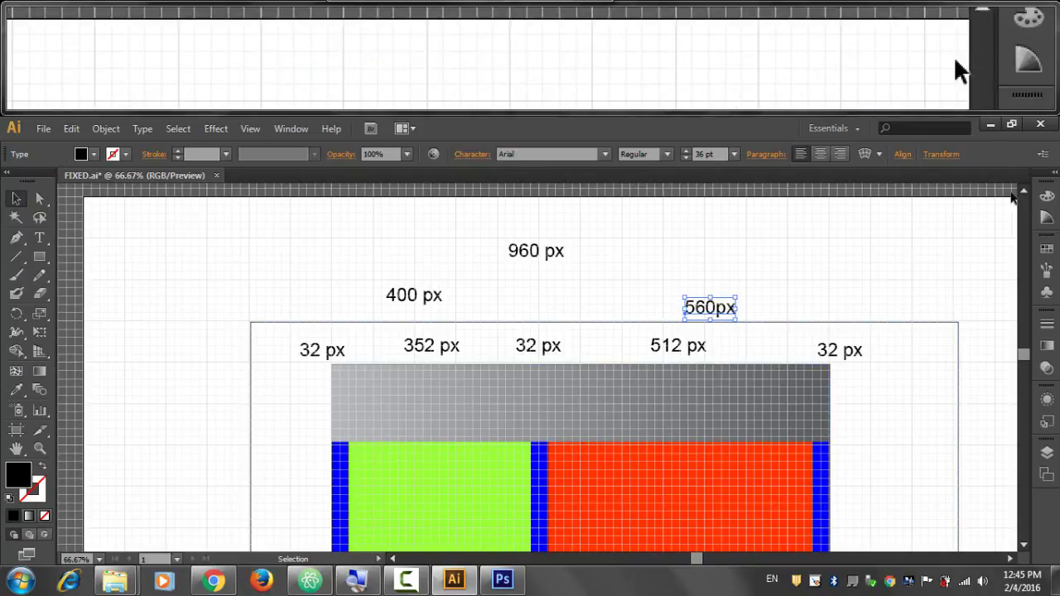
click(990, 124)
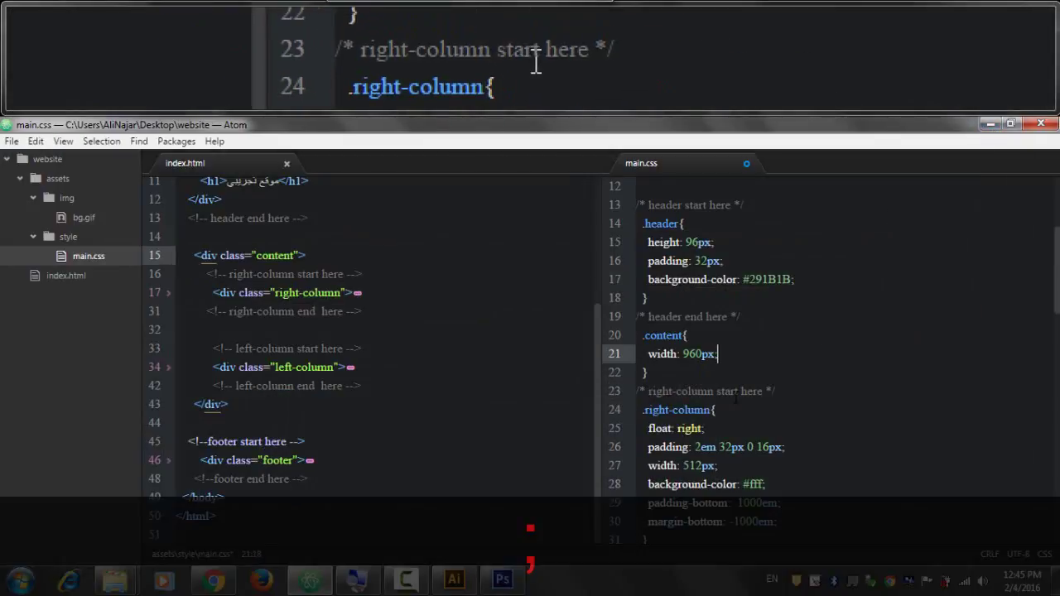
Step: Add overflow: hidden; on a new line below the width in the .content rule and save main.css
key(Return)
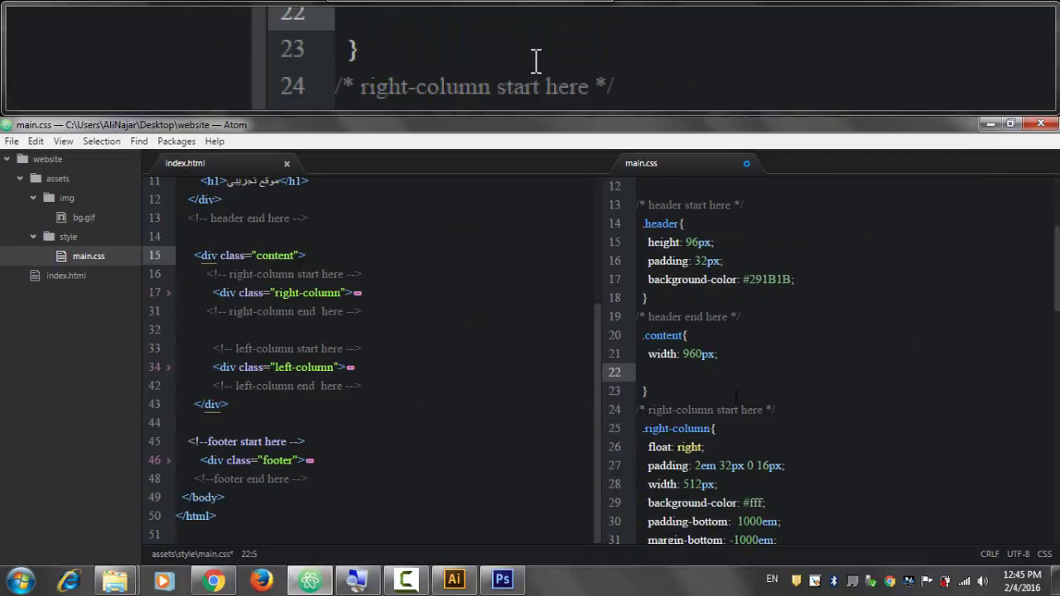
text(b)
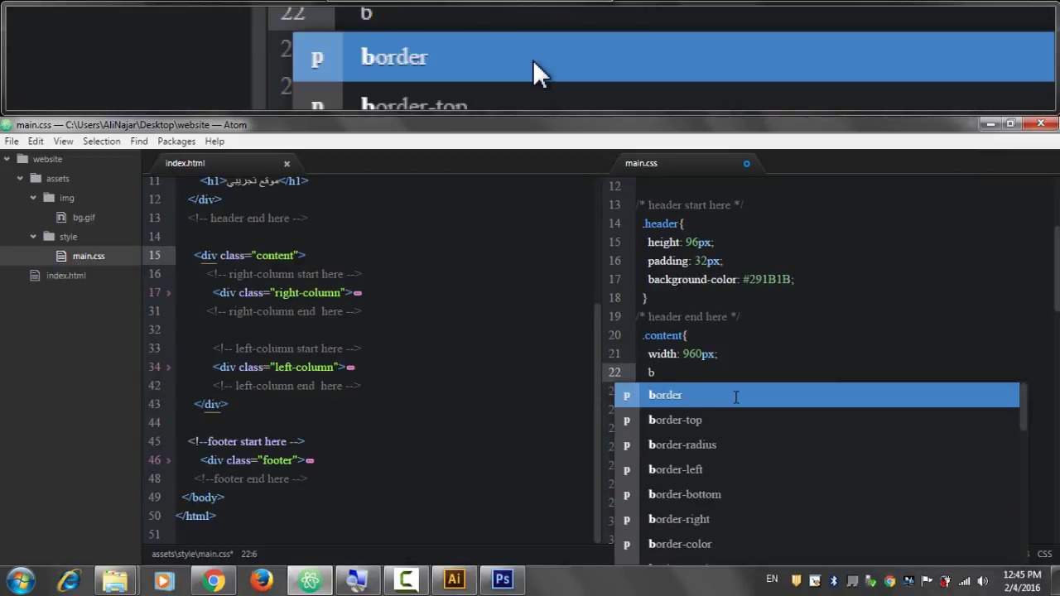
key(BackSpace)
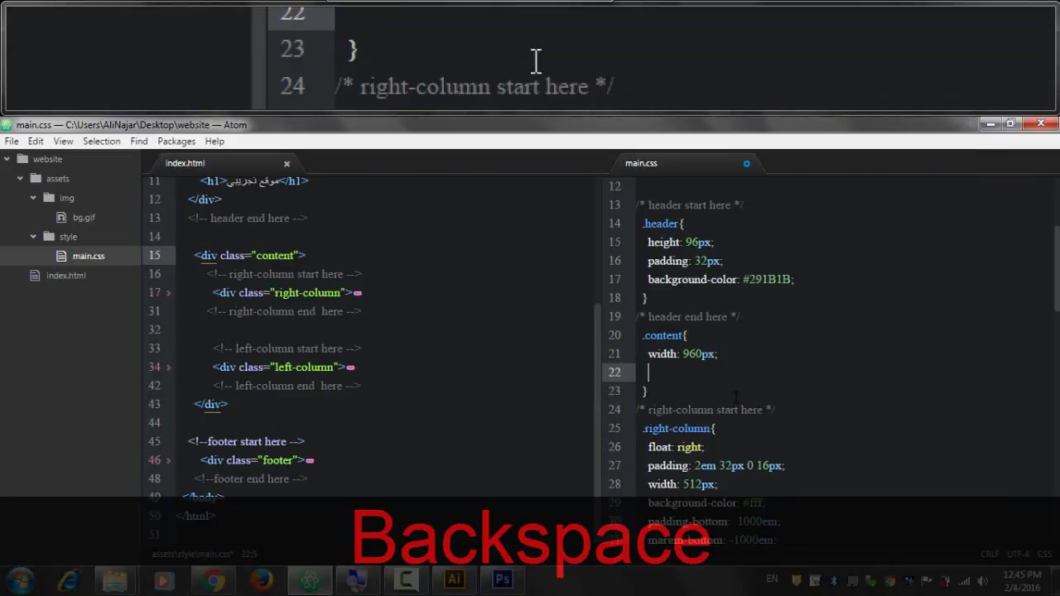
text(over)
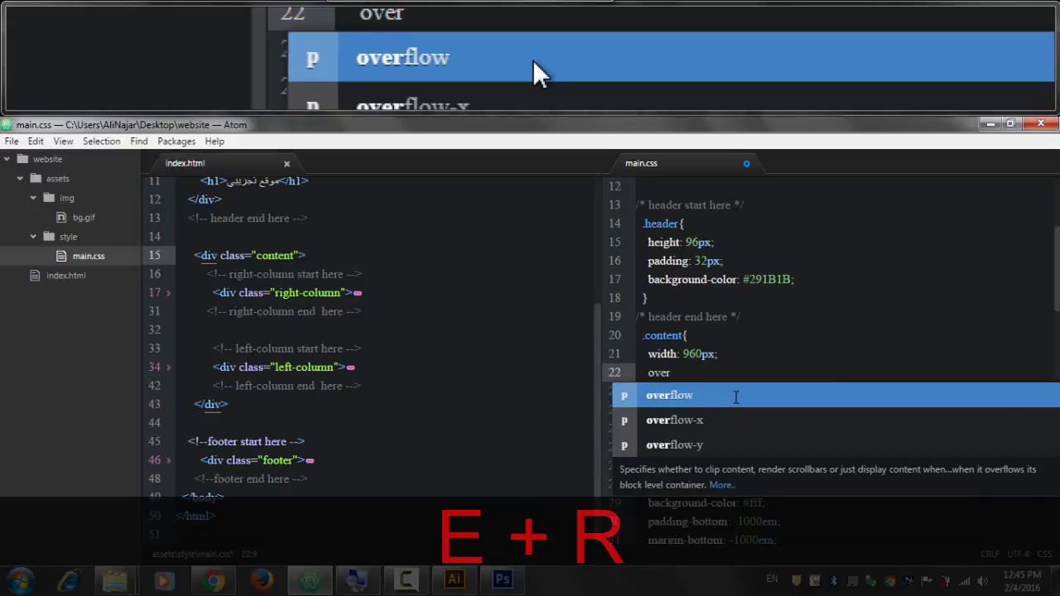
text(fl)
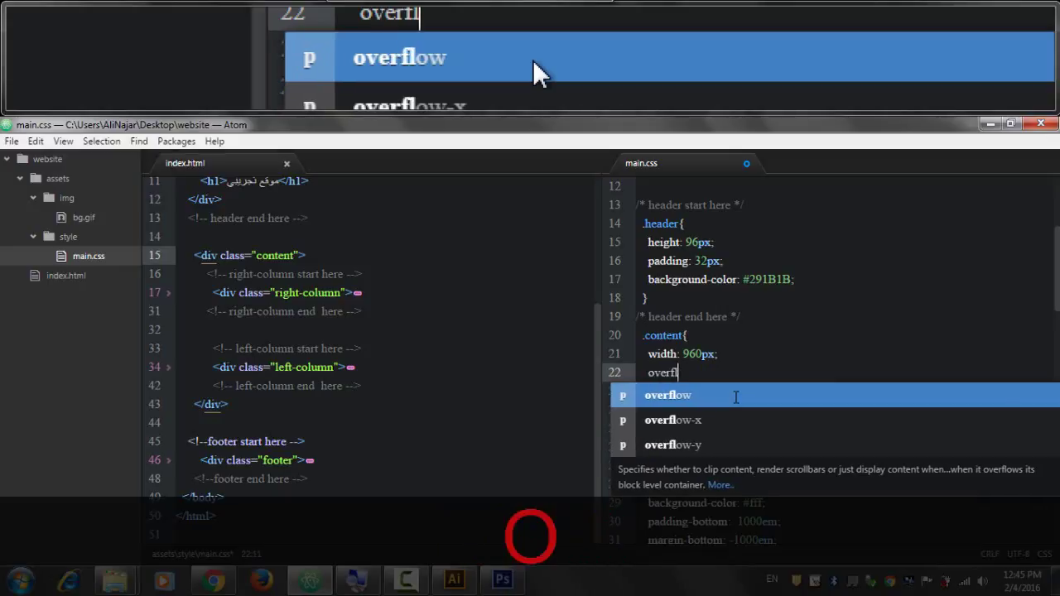
text(oe)
key(BackSpace)
text(e)
key(BackSpace)
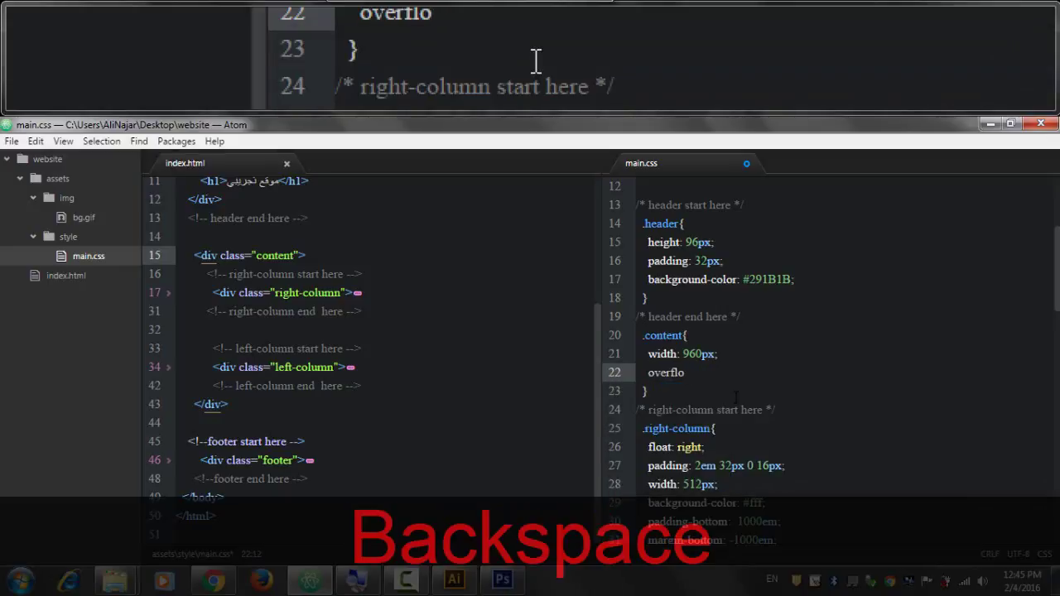
text(w: )
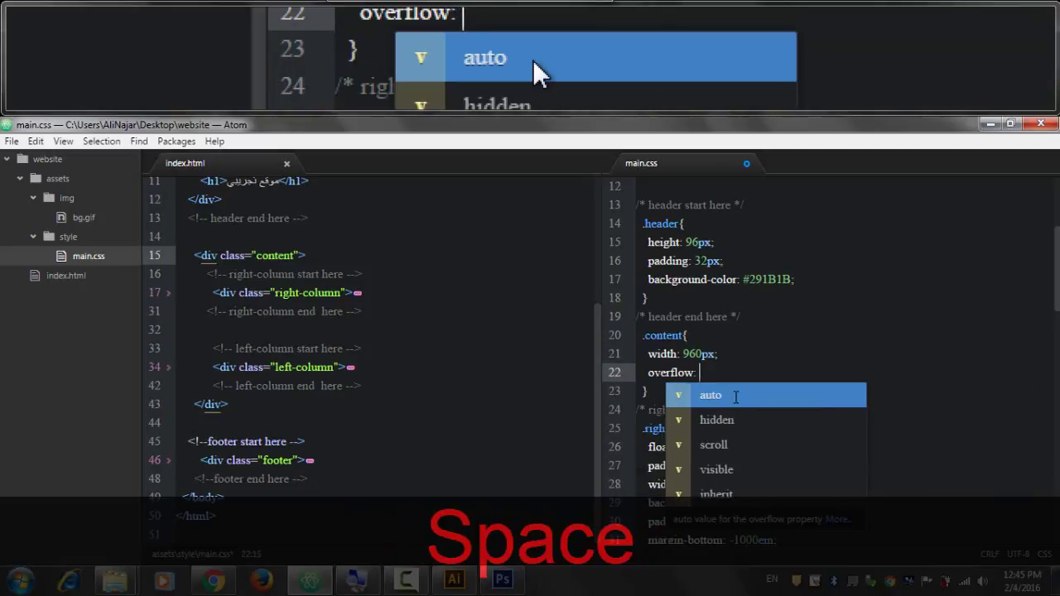
text(hidden)
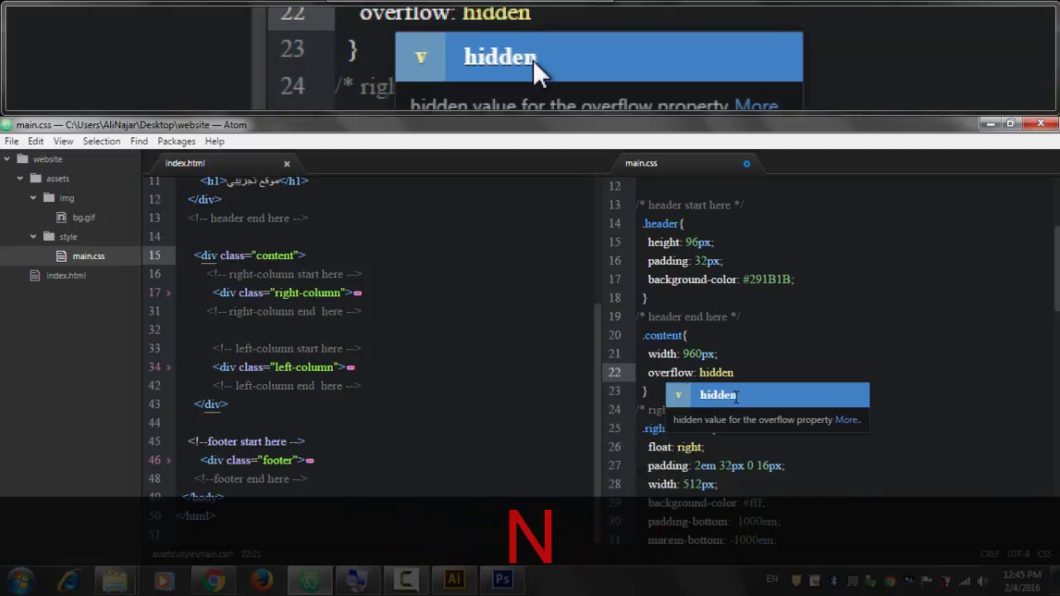
text(;)
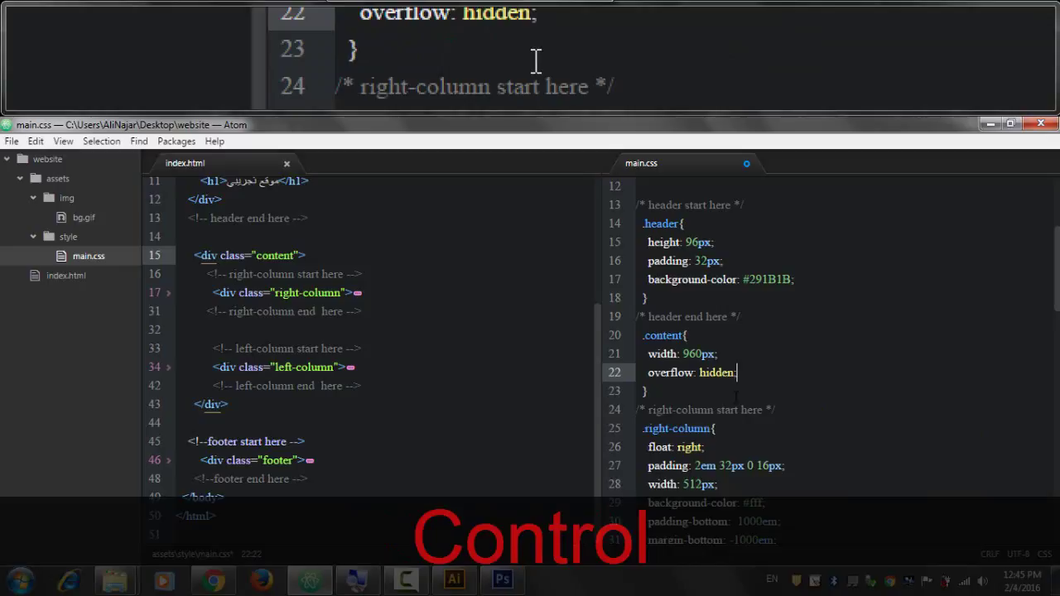
key(ctrl+s)
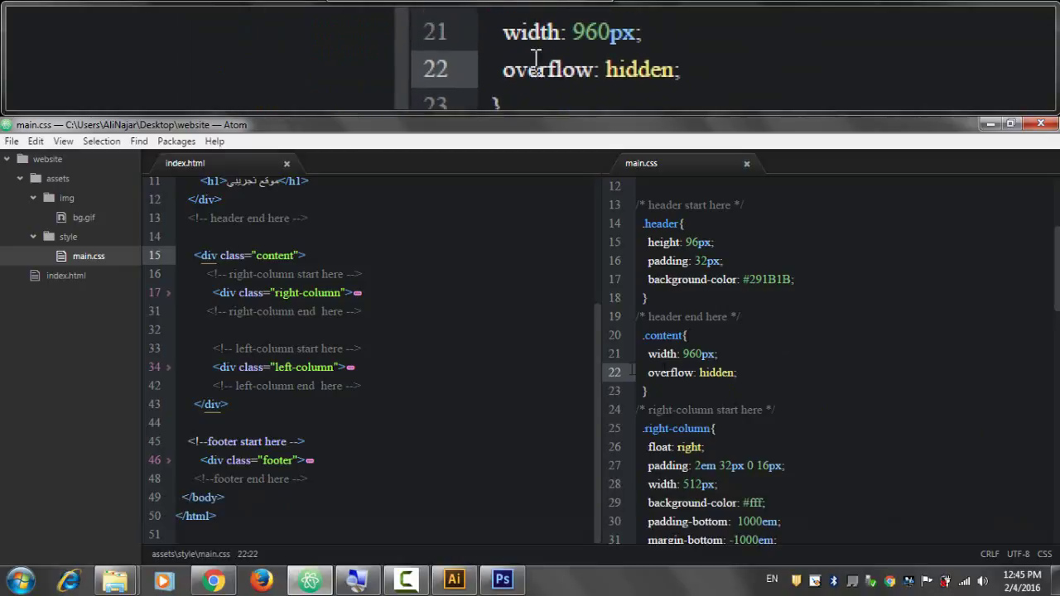
Step: Switch to Chrome, reload the Fixed layout page and examine the columns down to the footer
click(212, 580)
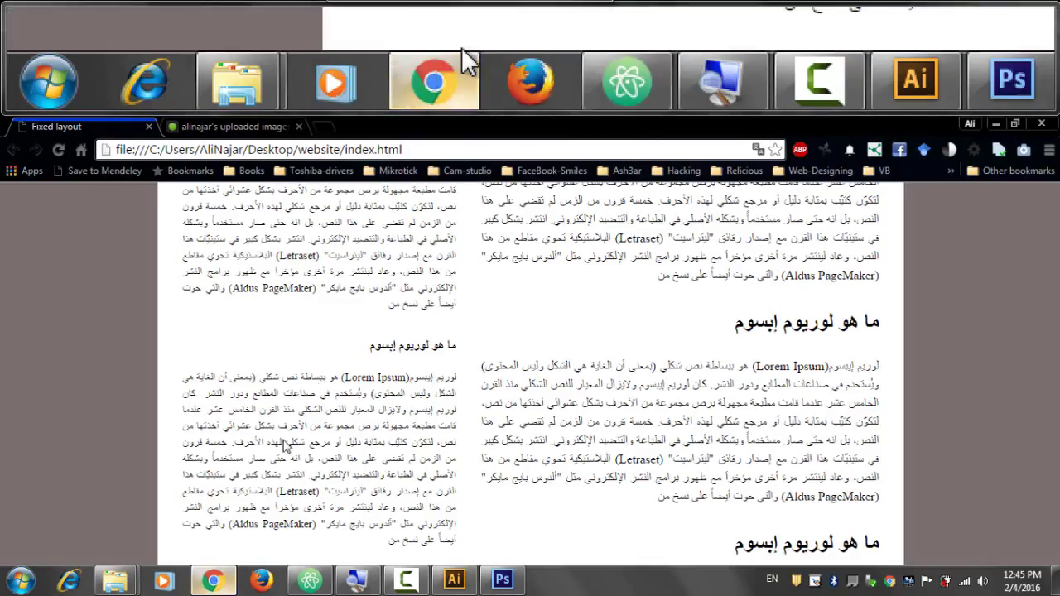
right_click(359, 315)
click(389, 361)
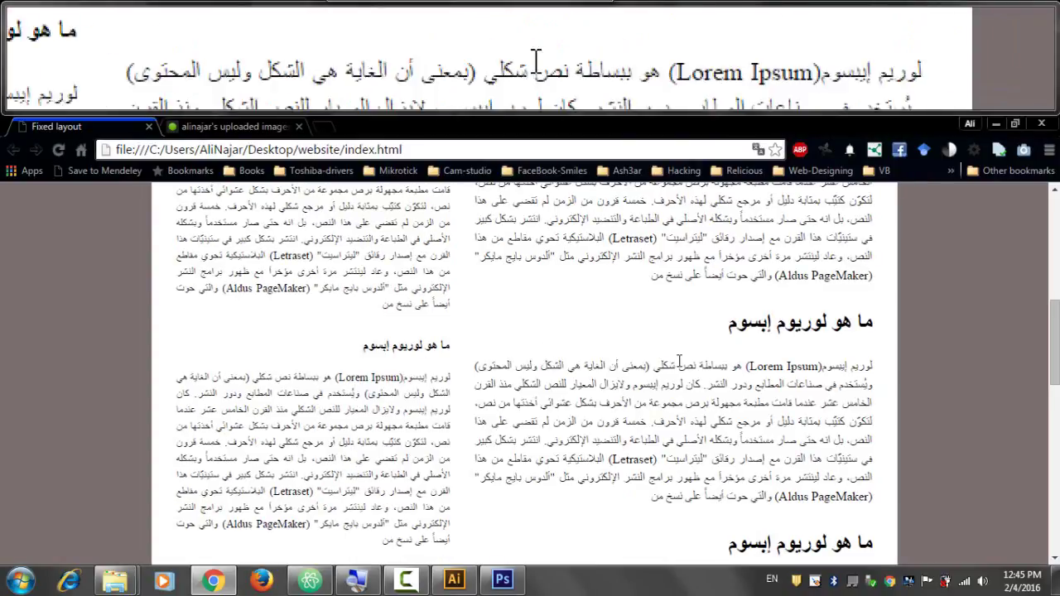
key(F5)
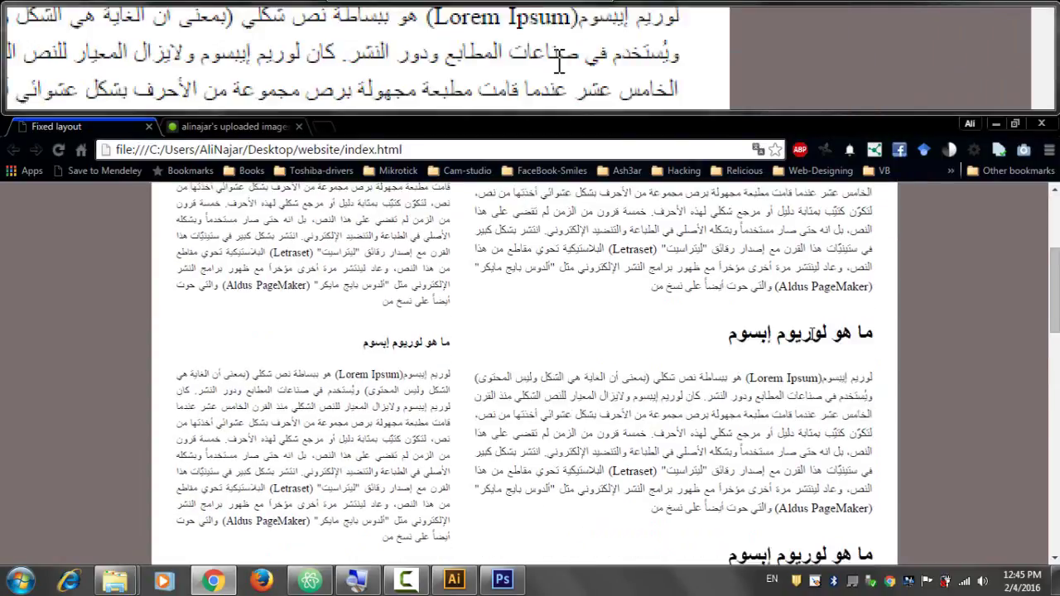
scroll(813, 399, down, 4)
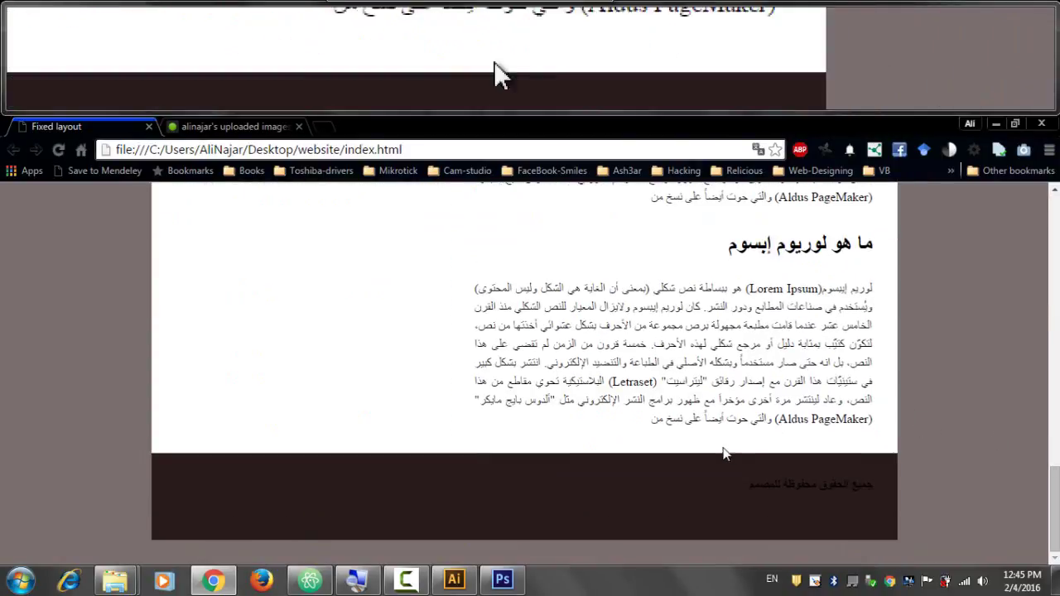
key(F5)
scroll(428, 280, down, 2)
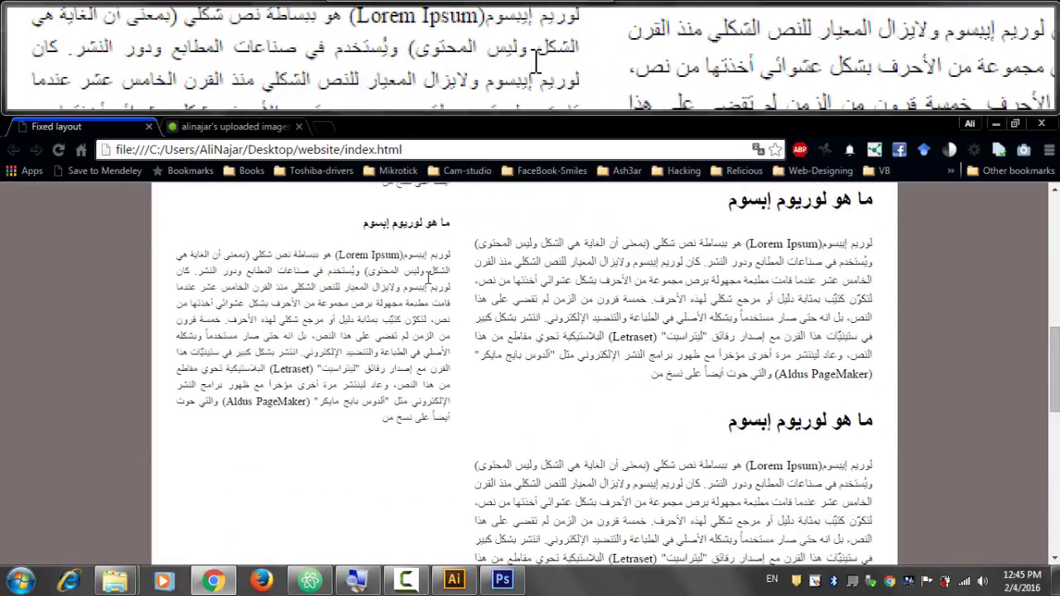
Step: Compare how far the two content columns extend down the page relative to the footer
scroll(379, 435, down, 1)
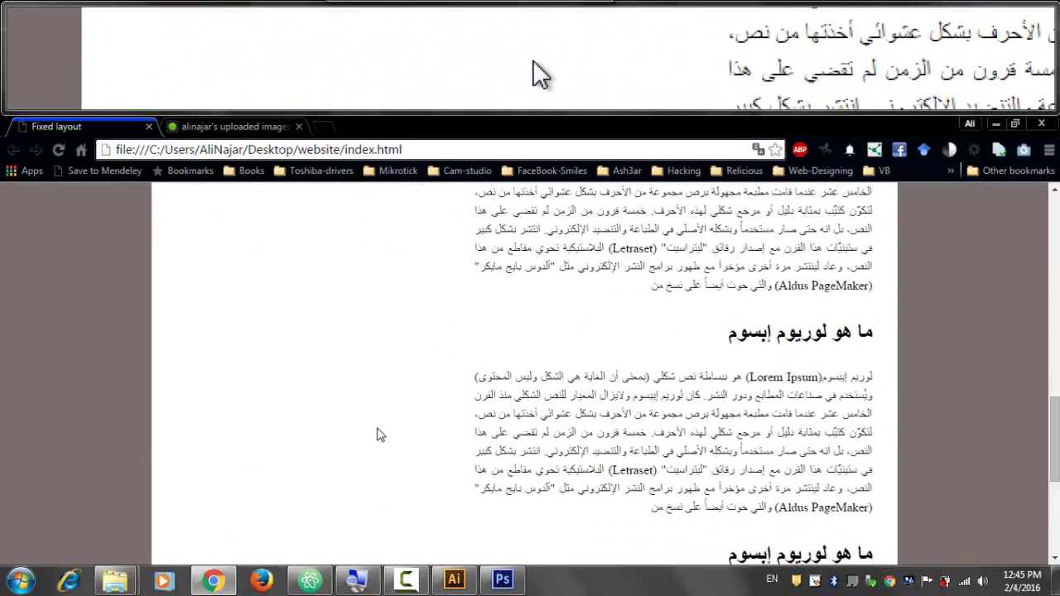
scroll(379, 435, down, 1)
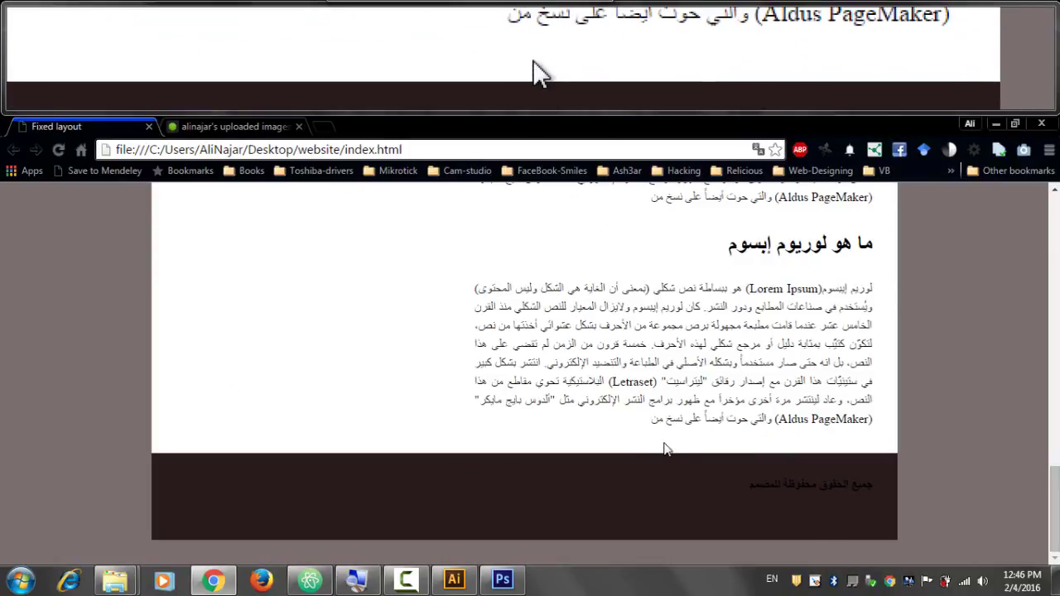
scroll(667, 449, up, 15)
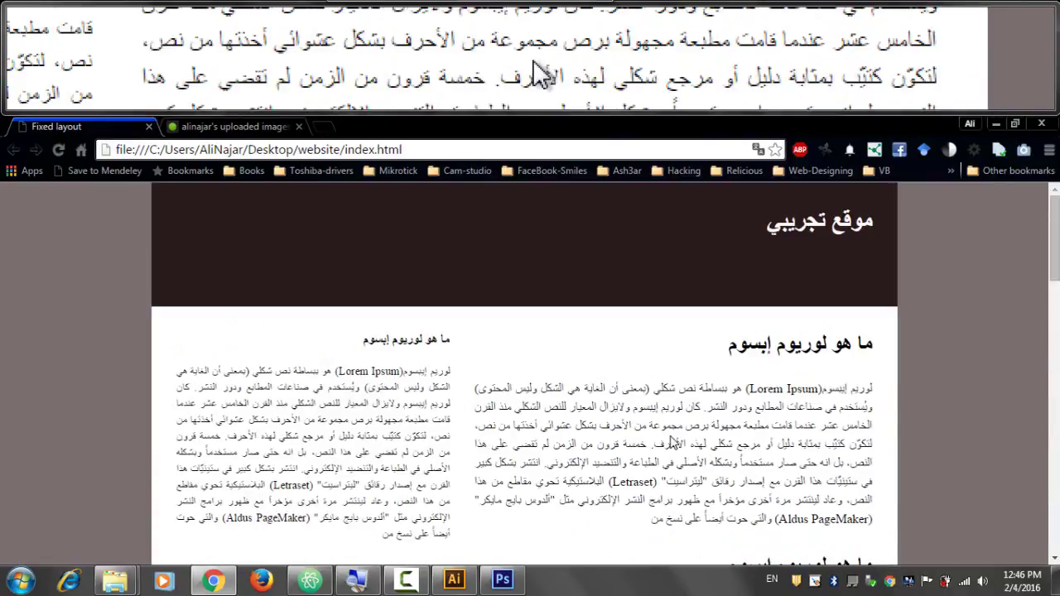
scroll(670, 443, down, 10)
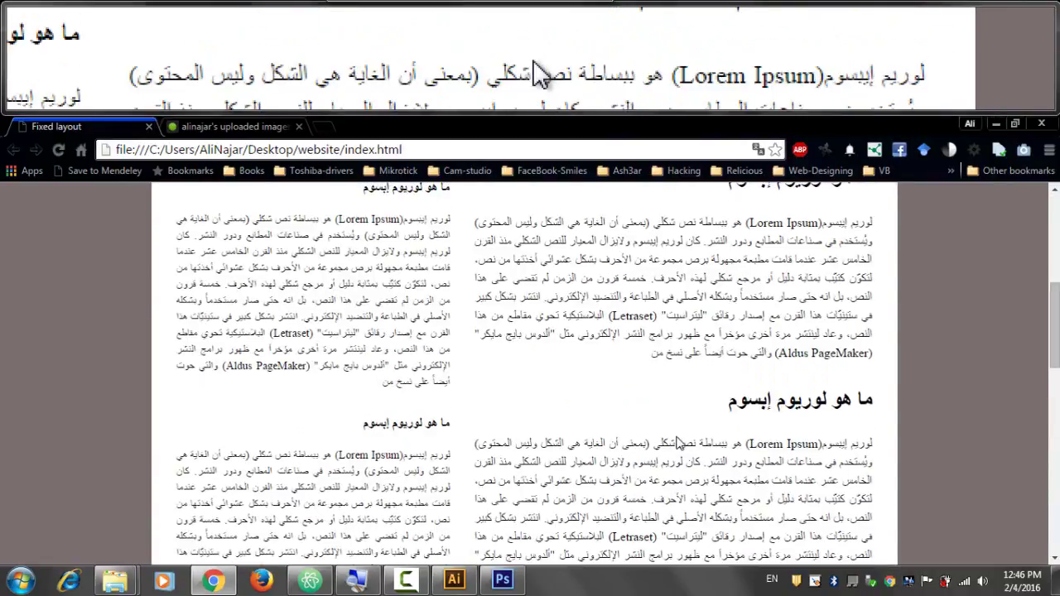
scroll(678, 437, down, 1)
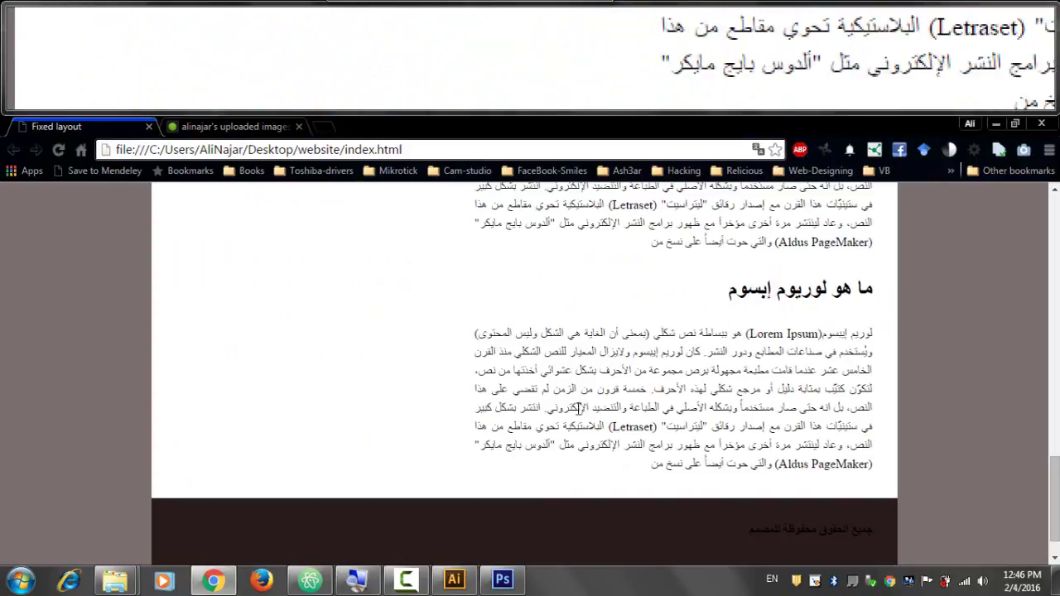
scroll(667, 406, up, 7)
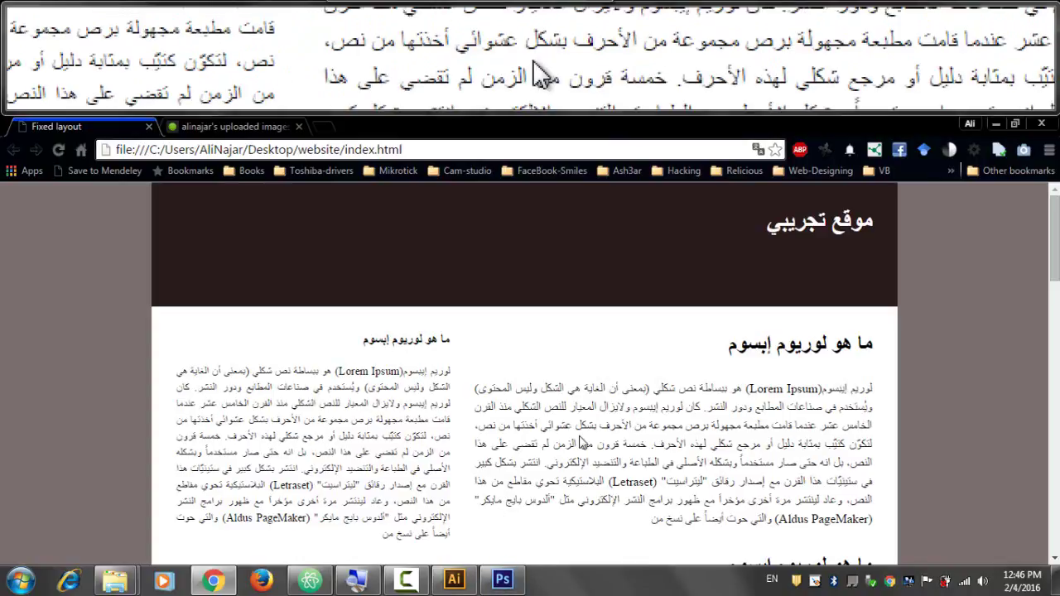
Step: Switch to Photoshop and create a new 960 × 600 pixel document at 72 pixels/inch with a white background
click(502, 579)
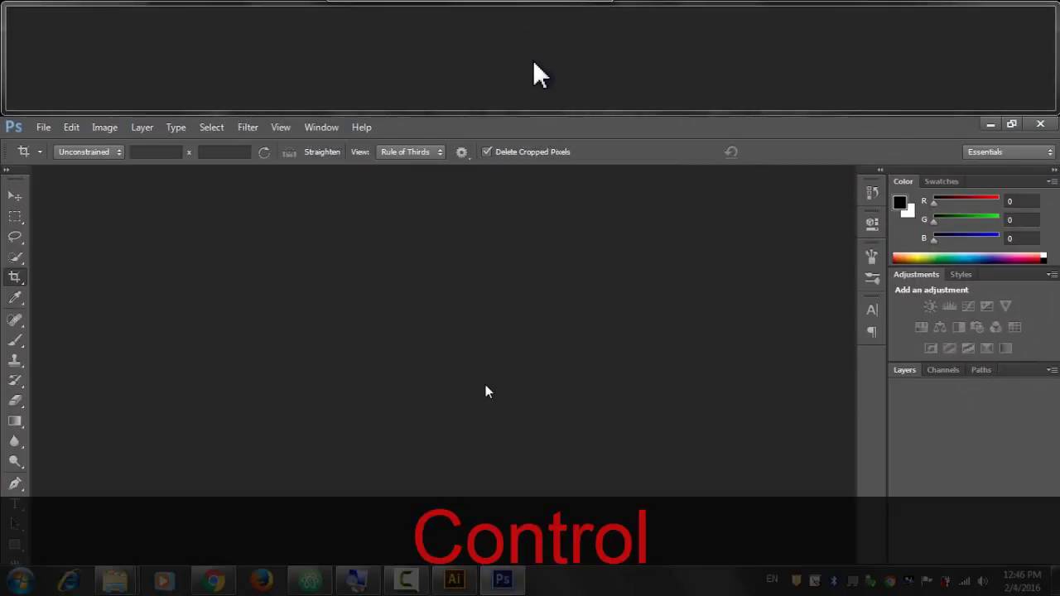
key(ctrl+n)
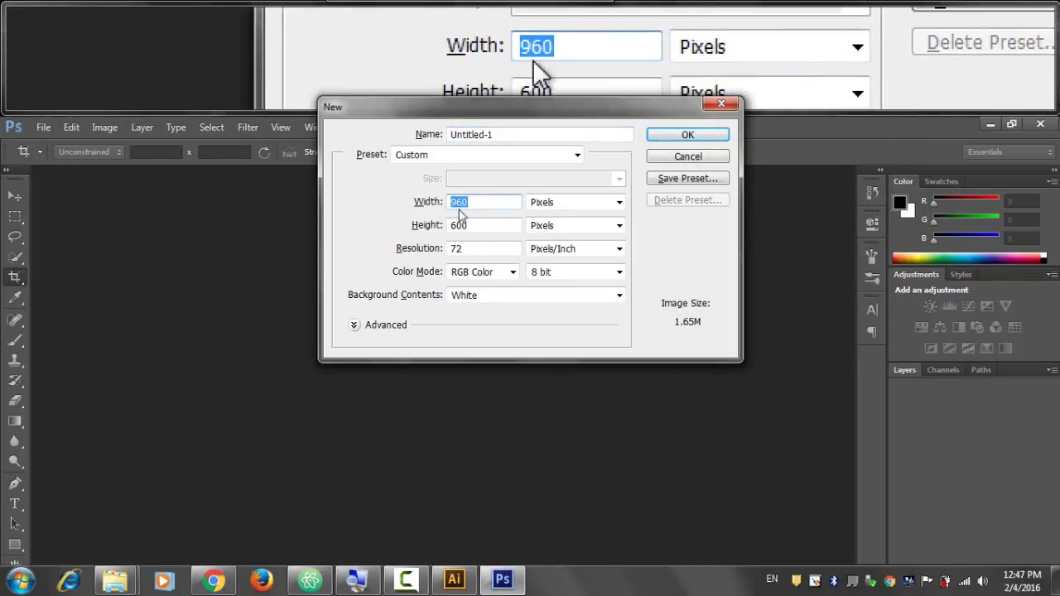
click(698, 140)
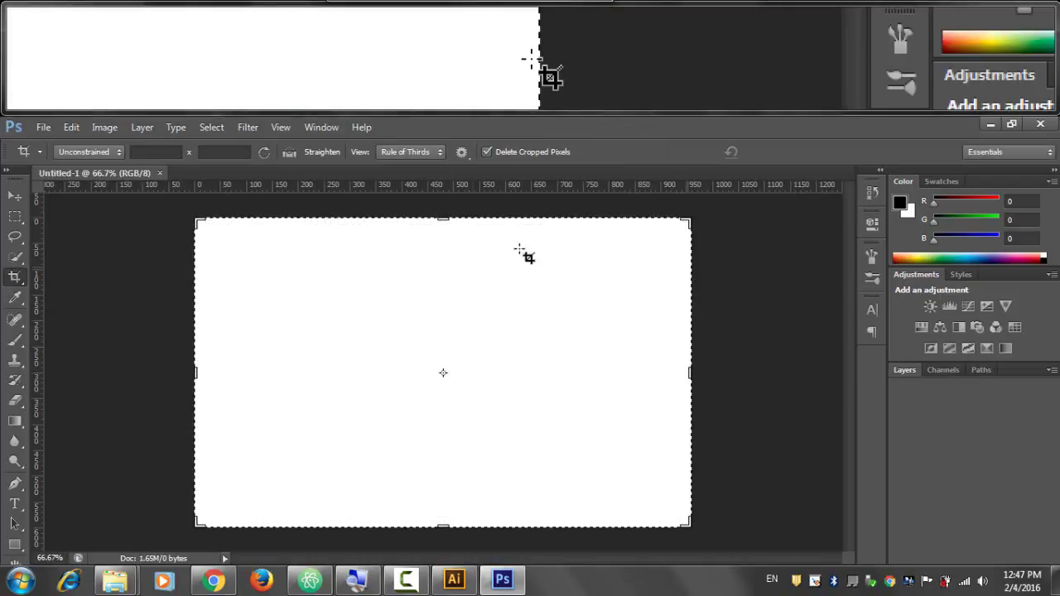
click(14, 195)
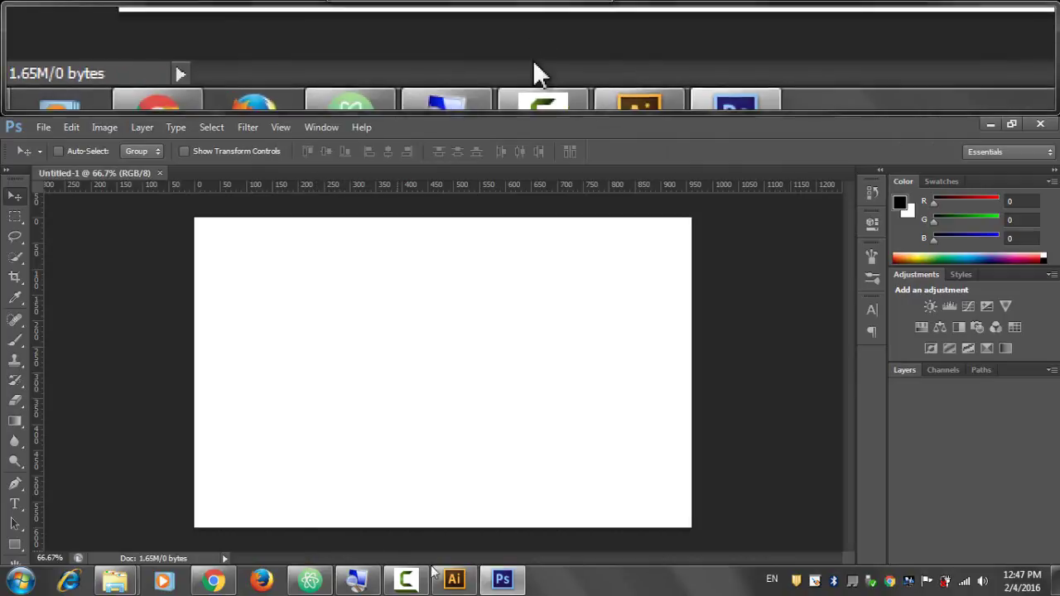
Step: Check the column widths in the Illustrator layout, nudge the 560px label slightly upward, and return to Photoshop
click(455, 581)
scroll(588, 439, down, 5)
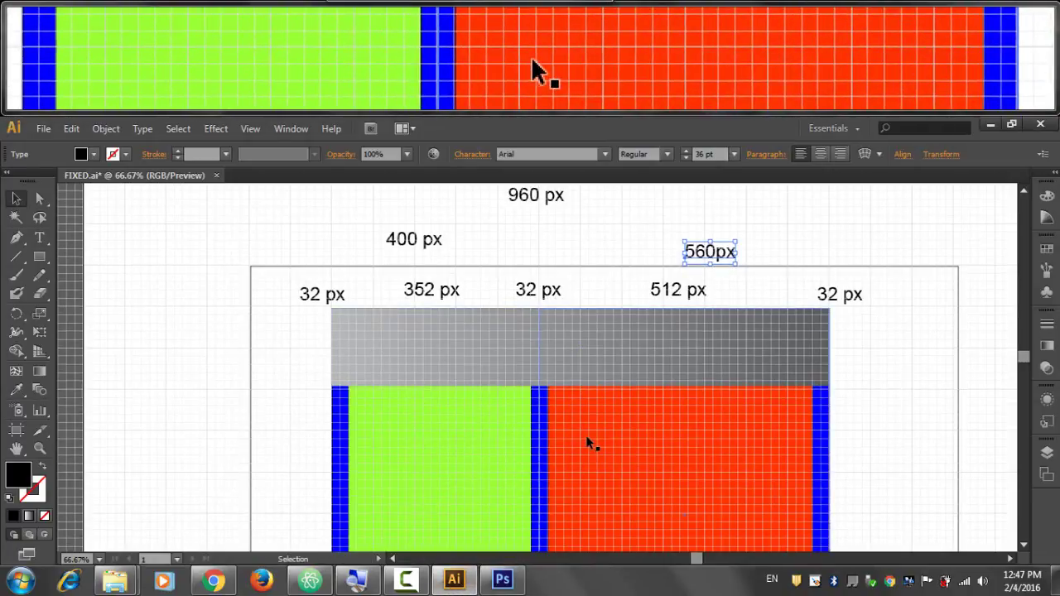
scroll(536, 373, up, 1)
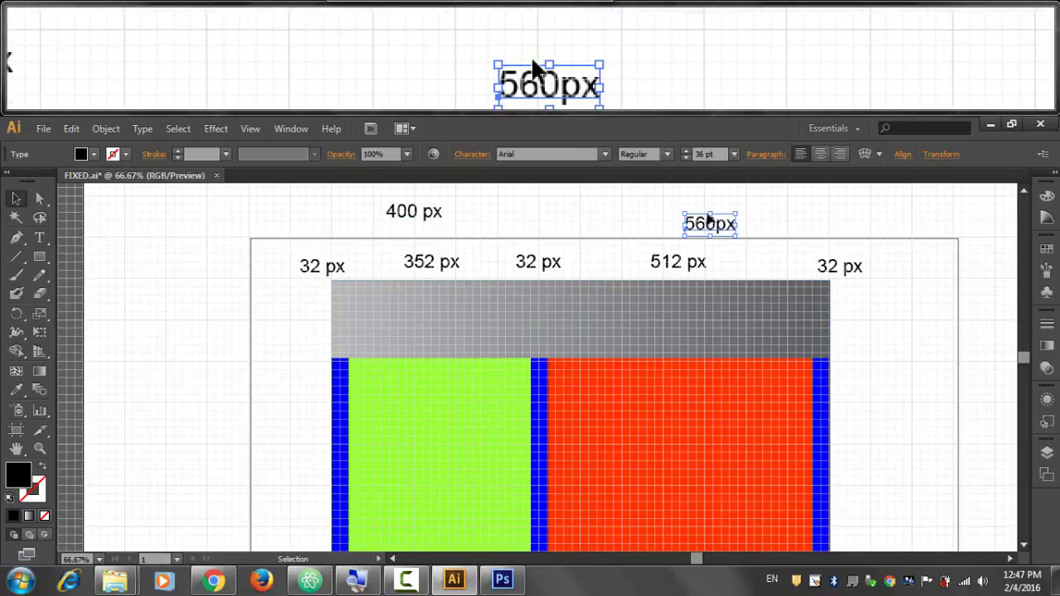
drag(698, 223, 697, 215)
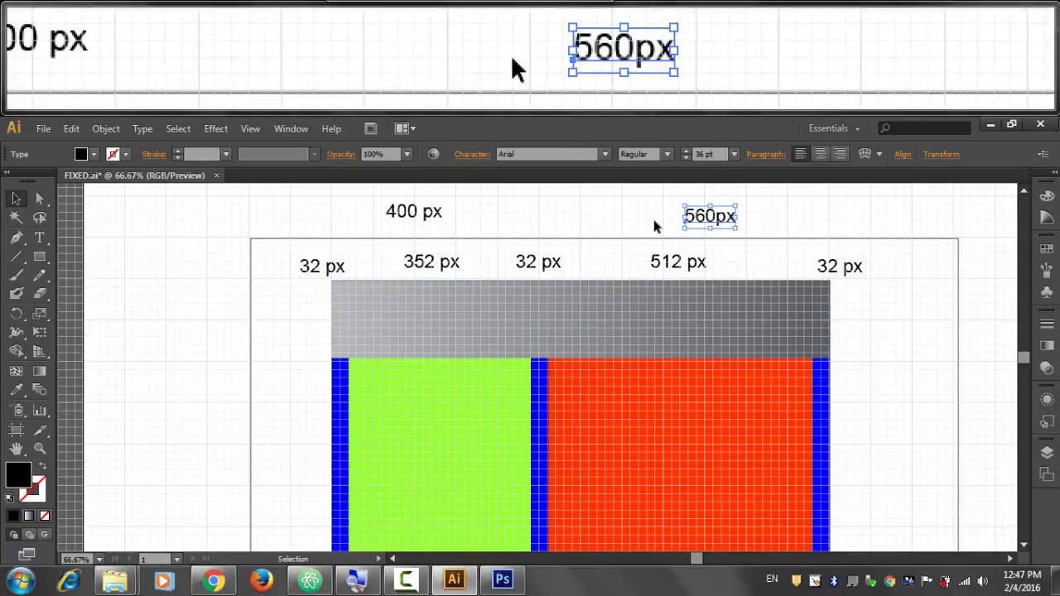
click(653, 220)
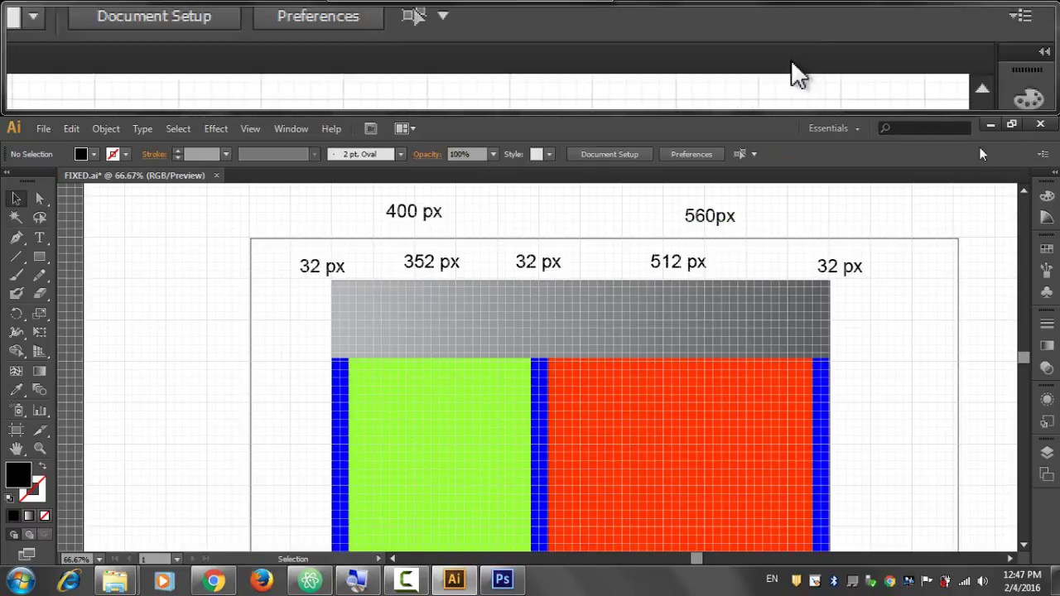
click(990, 123)
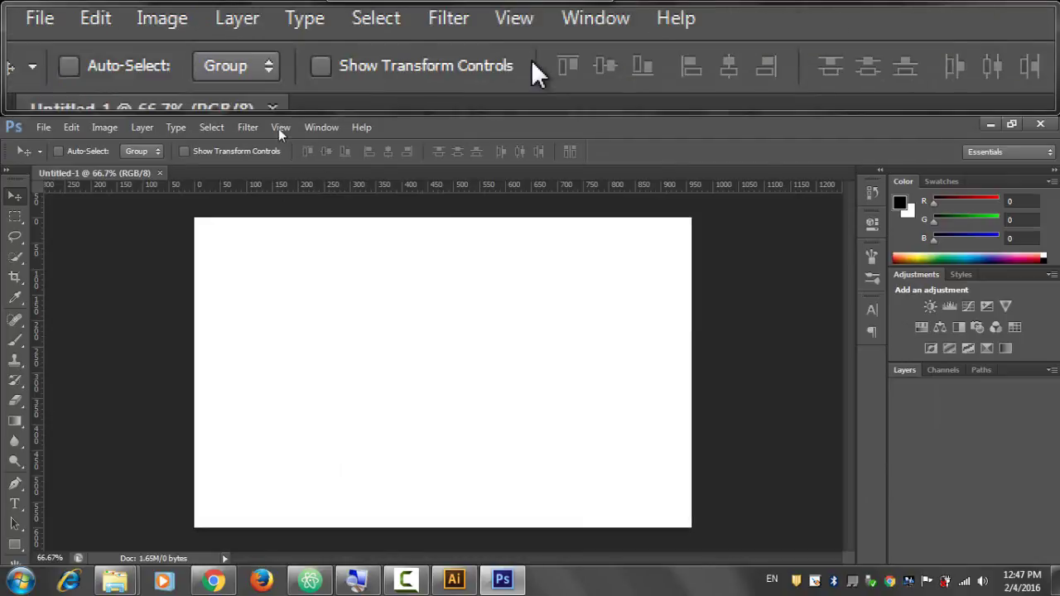
Step: Check the ruler visibility and the ruler's unit setting for the new document
click(280, 128)
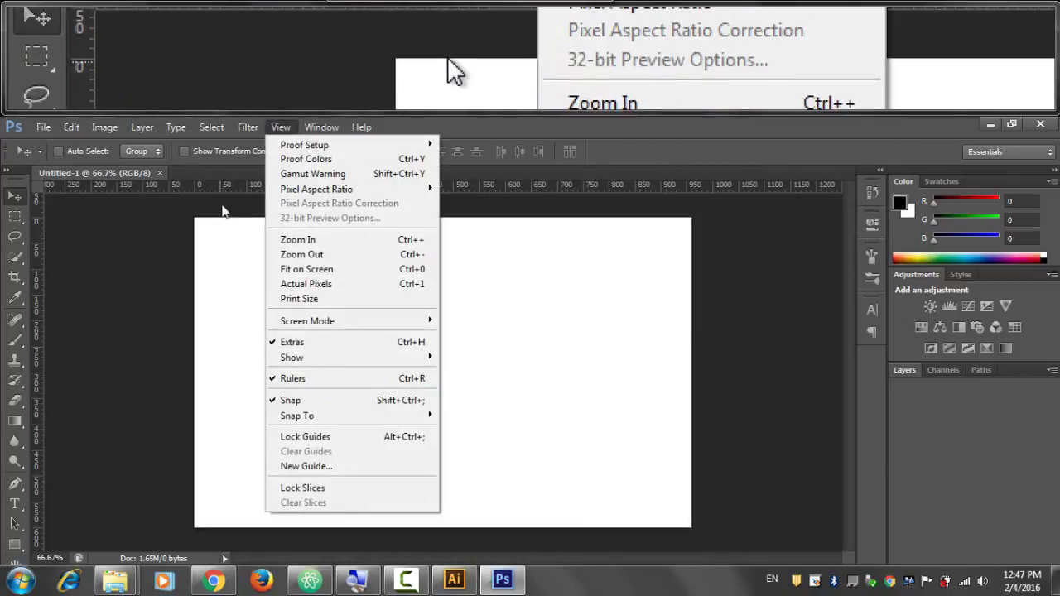
click(228, 185)
right_click(291, 184)
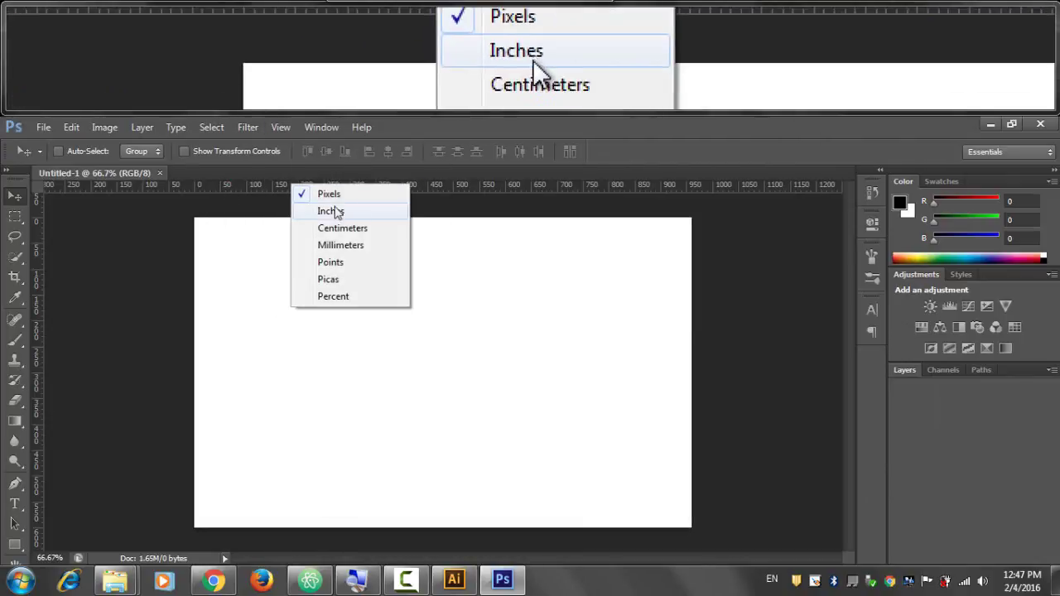
click(101, 279)
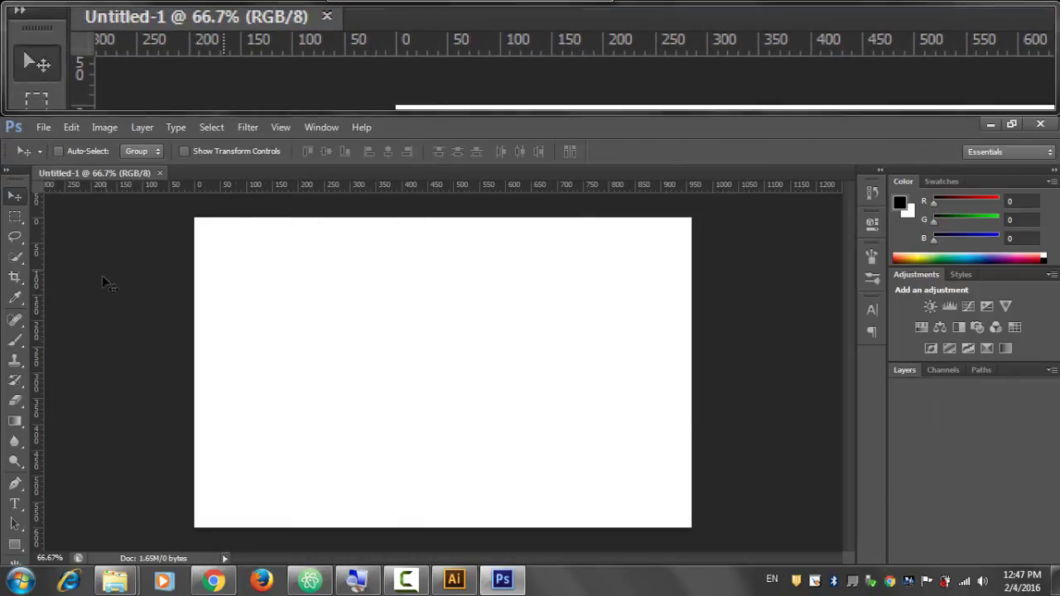
Step: Add a vertical guide to the canvas and fine-tune its position to 400 px at higher zoom
drag(39, 325, 401, 320)
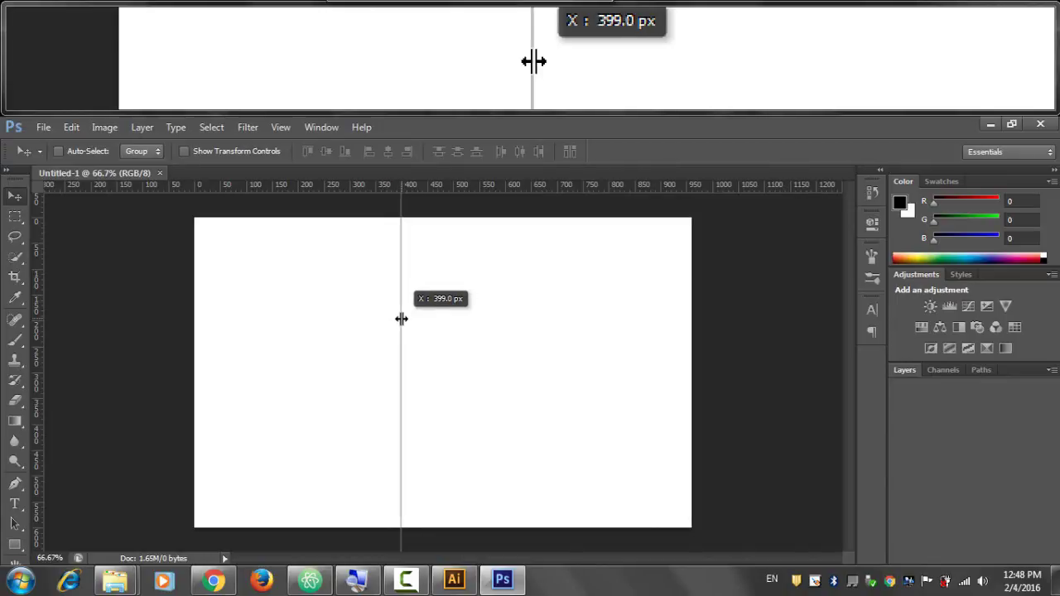
drag(403, 318, 403, 319)
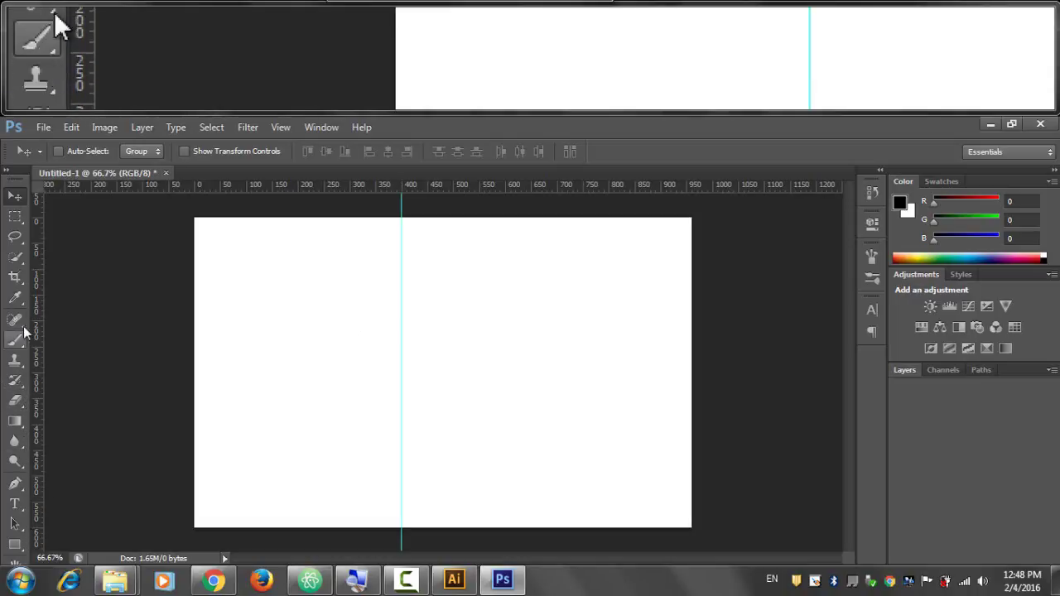
key(z)
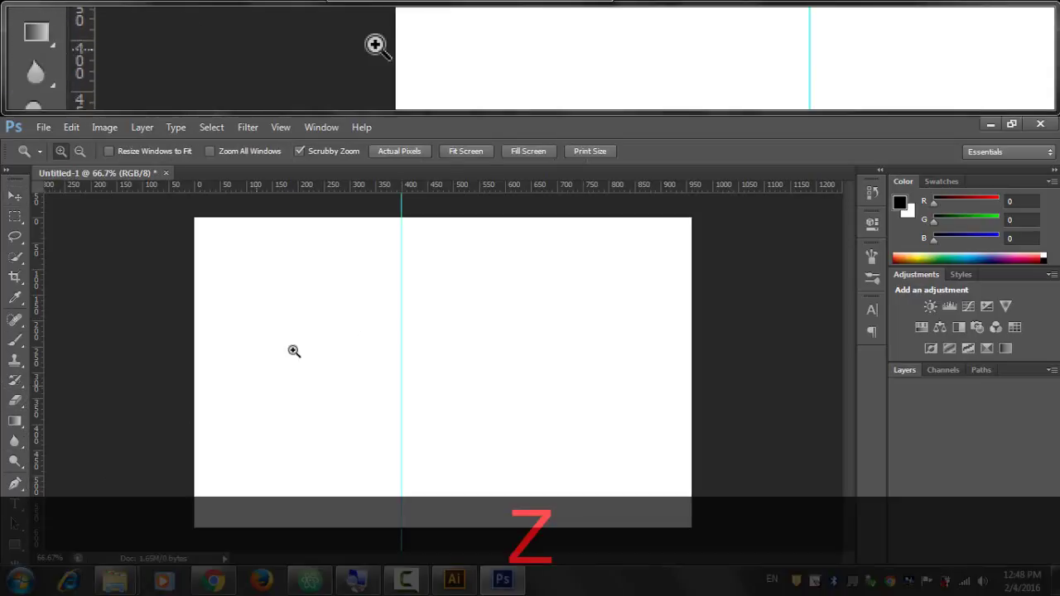
click(371, 320)
click(382, 313)
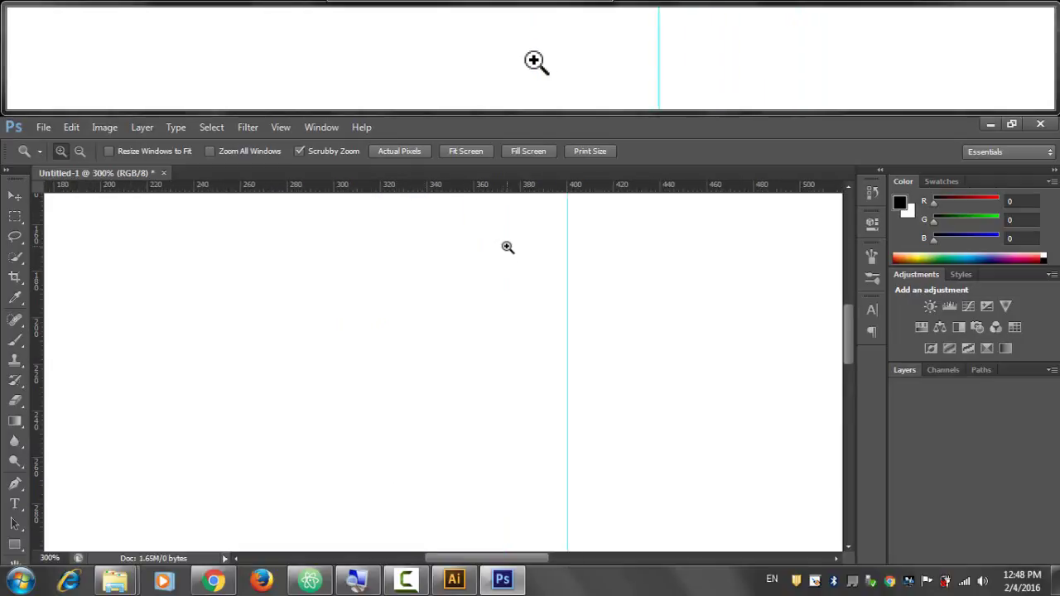
click(14, 196)
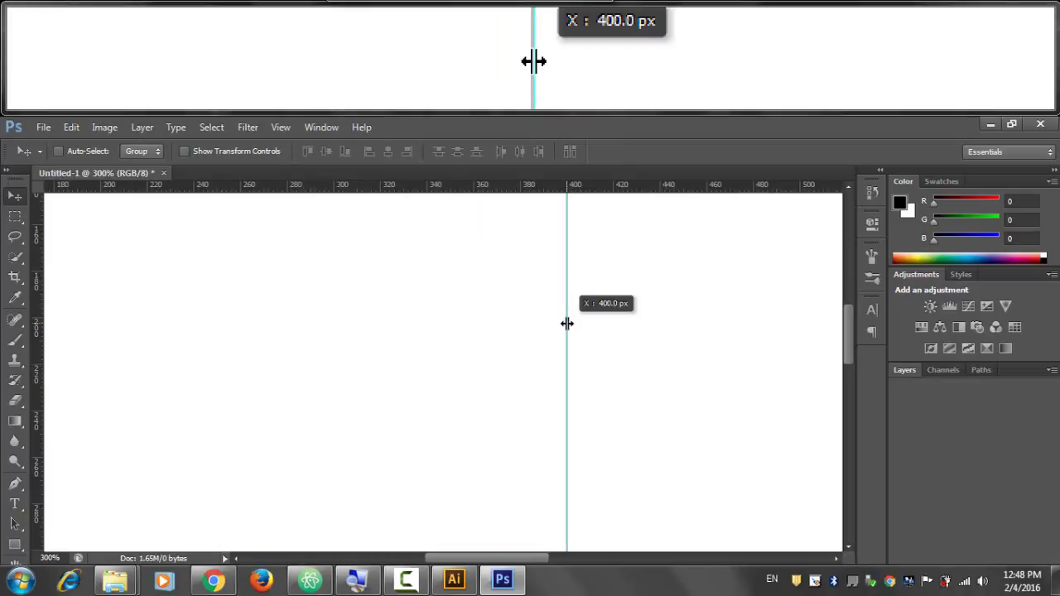
key(alt)
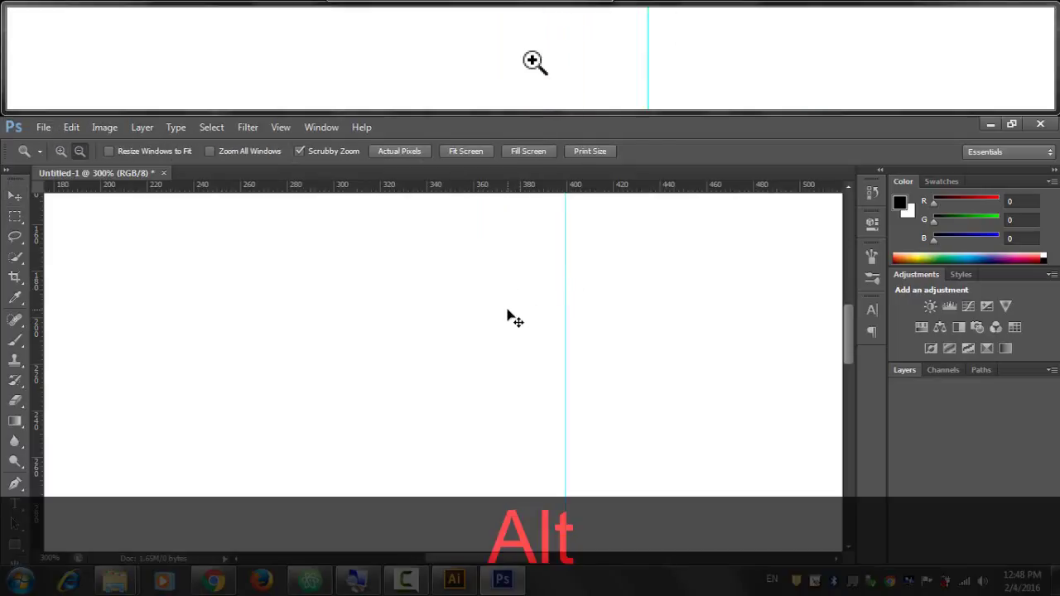
alt+click(508, 311)
alt+click(508, 310)
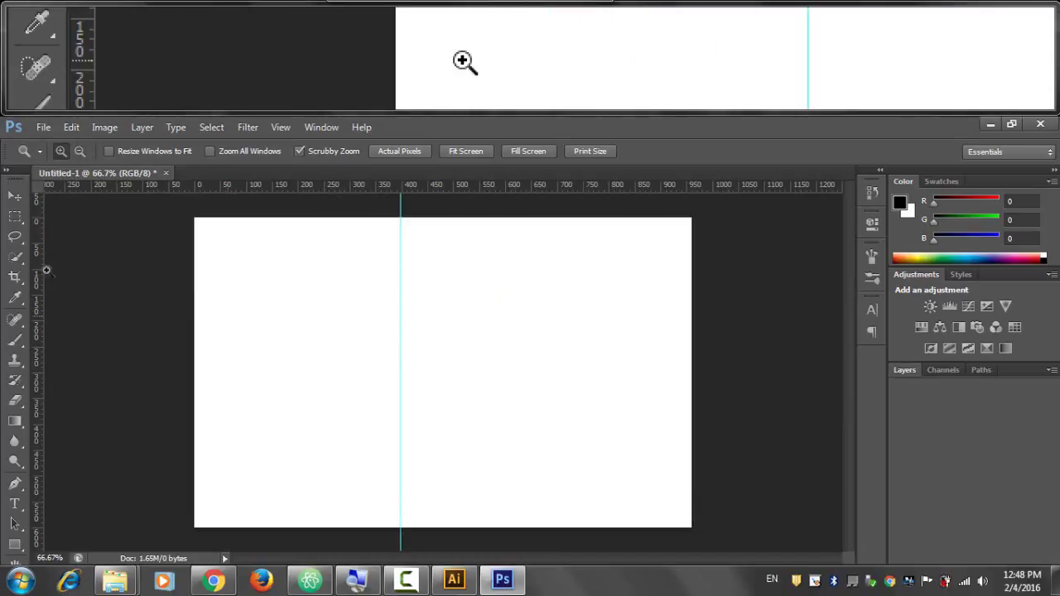
click(14, 196)
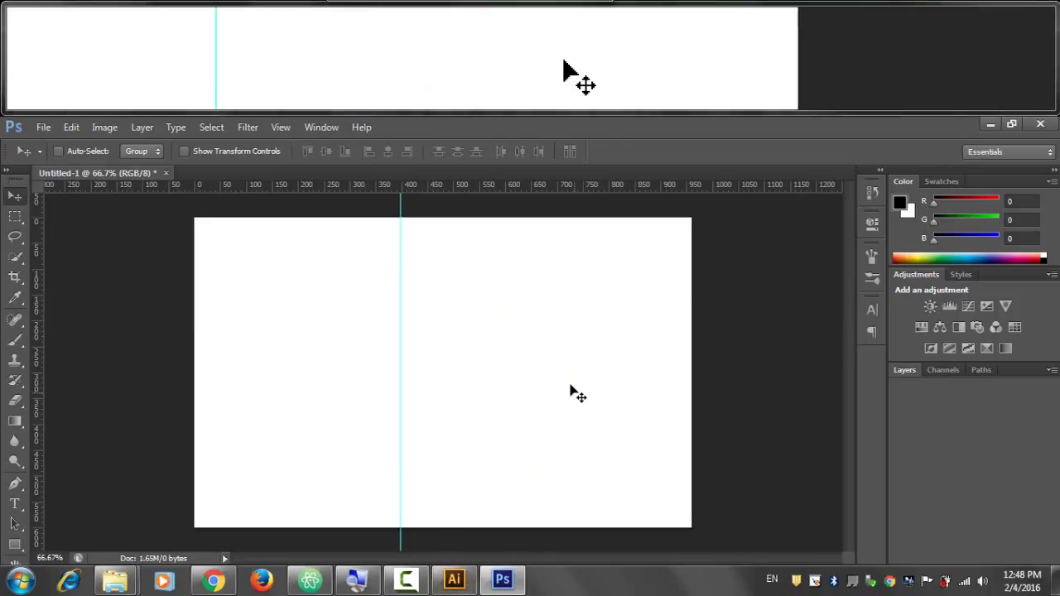
Step: Select the full-height canvas area left of the guide with the Rectangular Marquee and start a Fill with a custom color
click(14, 219)
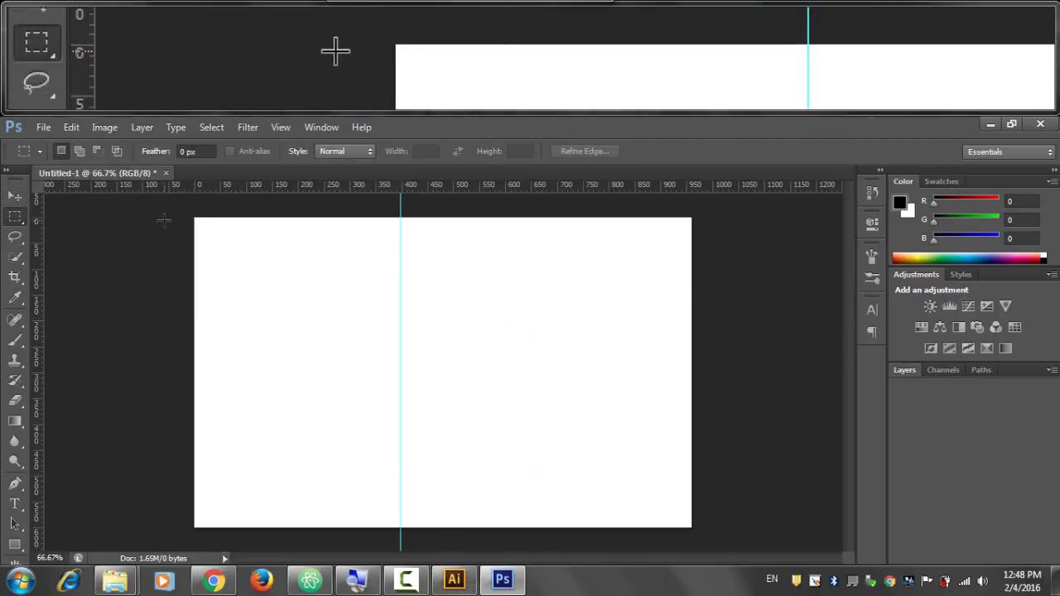
drag(205, 225, 399, 544)
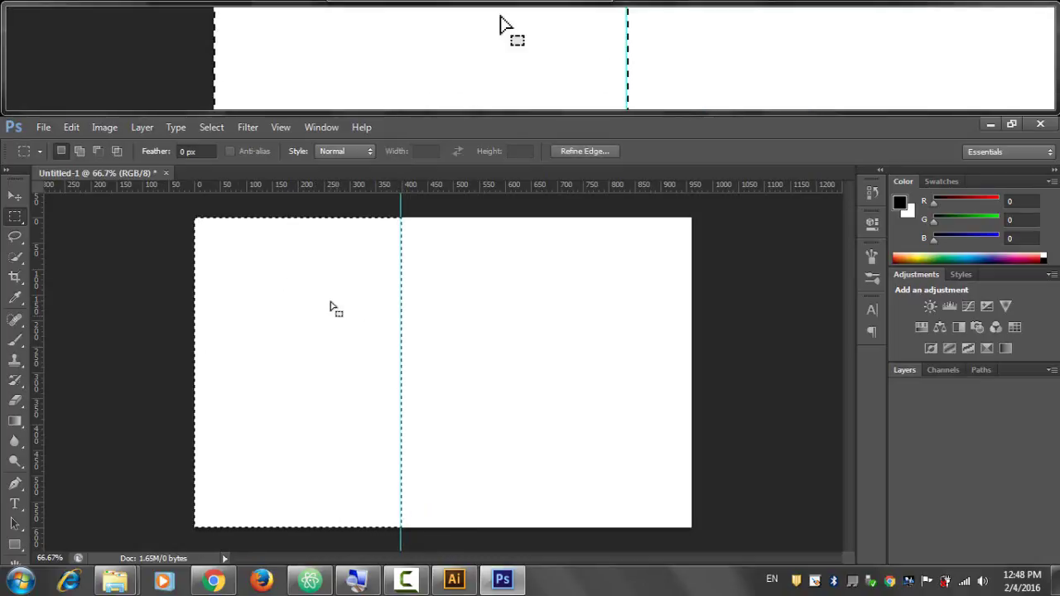
right_click(331, 305)
click(386, 504)
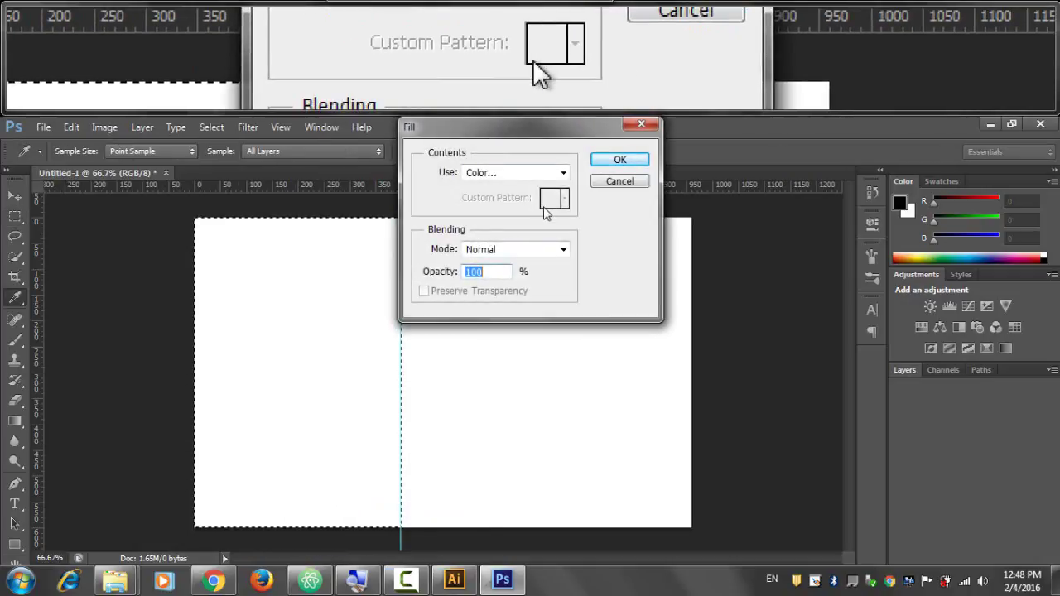
click(524, 172)
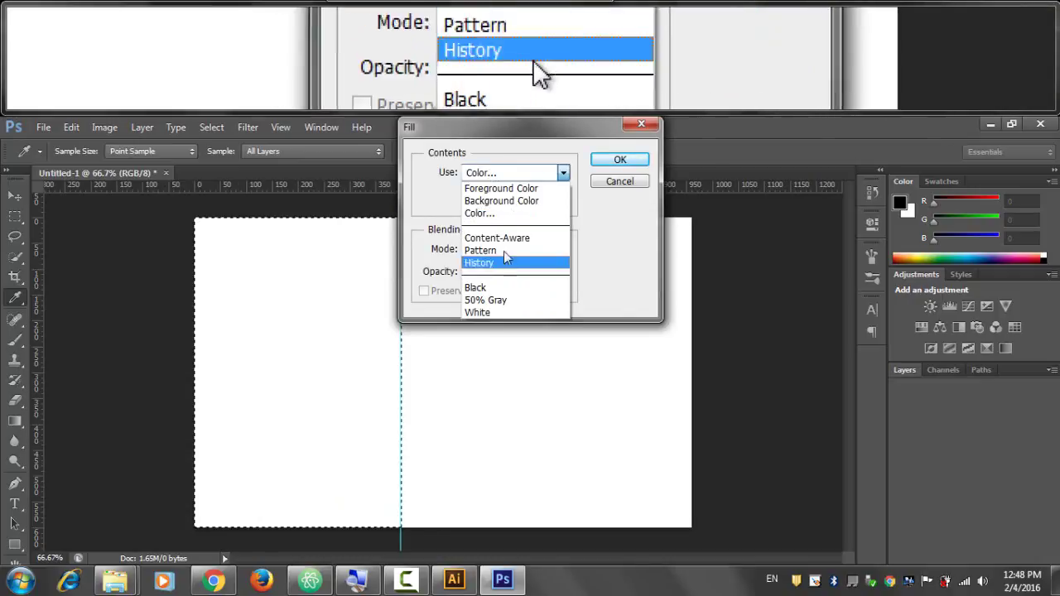
click(501, 215)
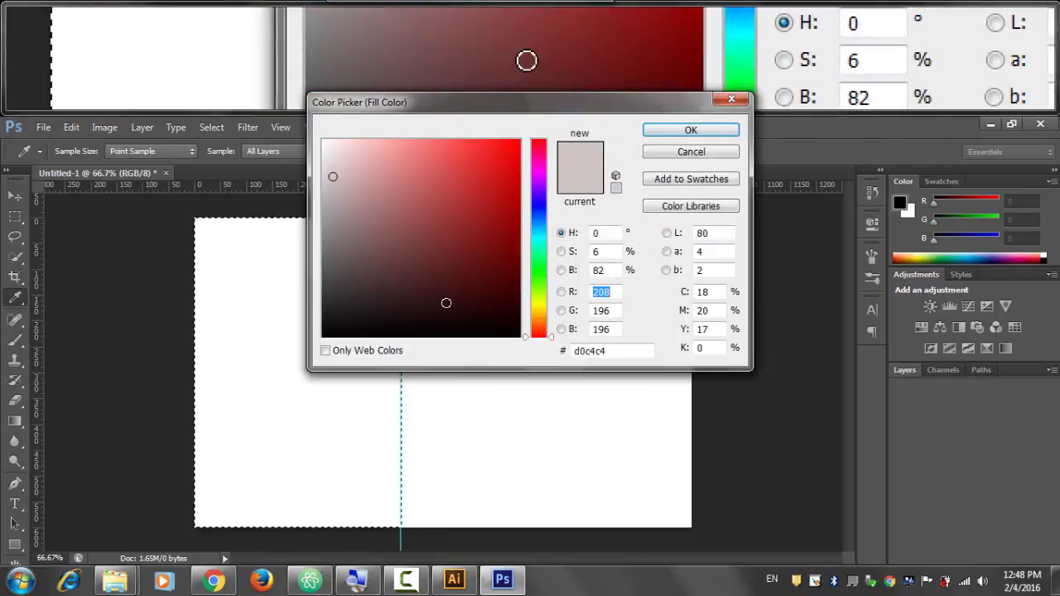
Step: Switch to Chrome, browse the Desktop's 03-Part-01-Building Fixed Layouts folder to subfolder 04, and open 04- Links.txt
click(213, 579)
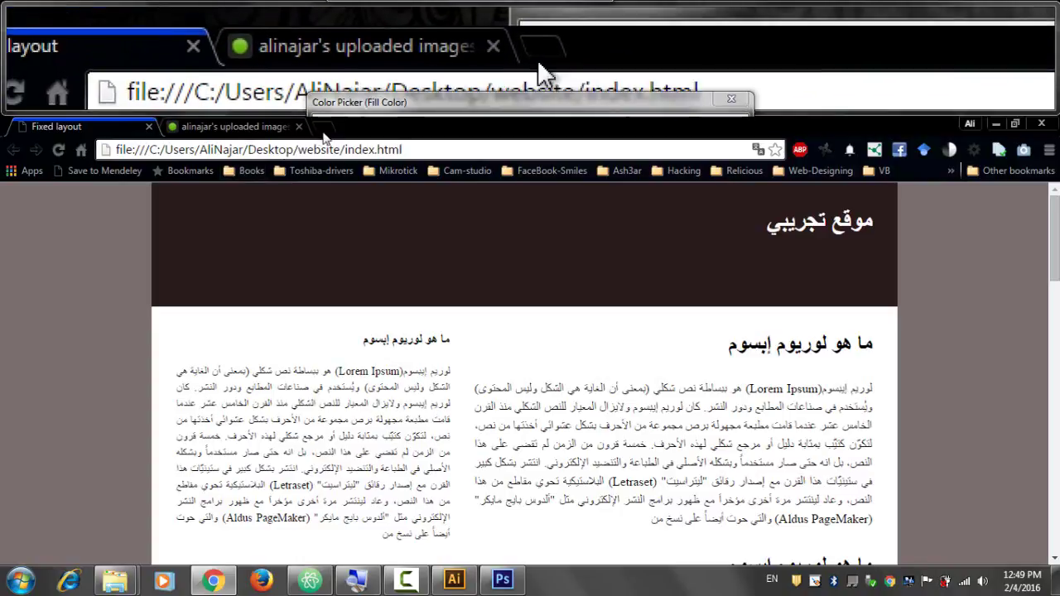
mouse_move(115, 580)
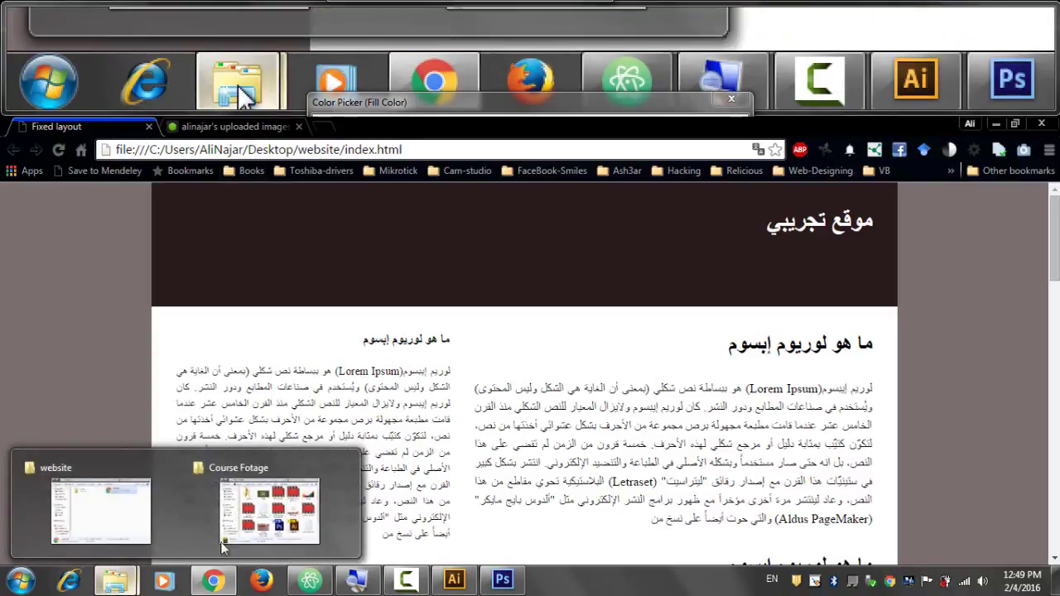
mouse_move(118, 519)
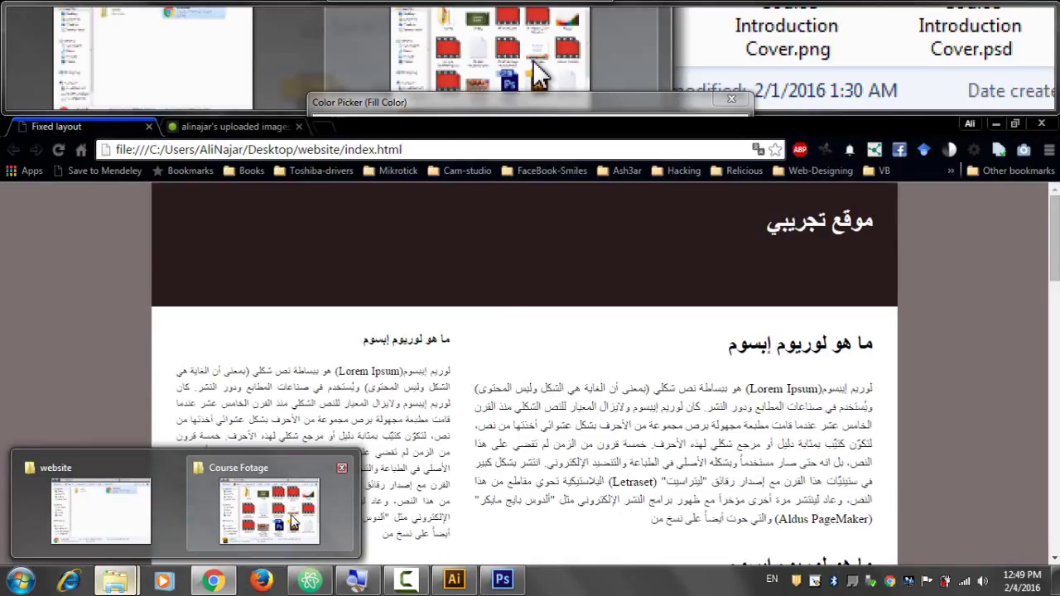
click(353, 485)
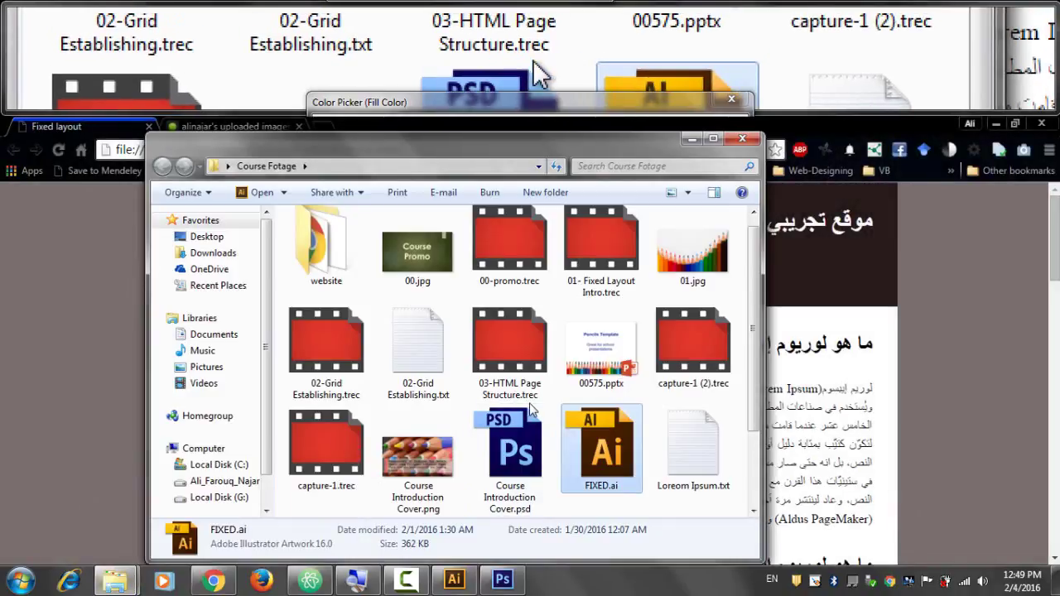
click(206, 236)
scroll(598, 372, down, 2)
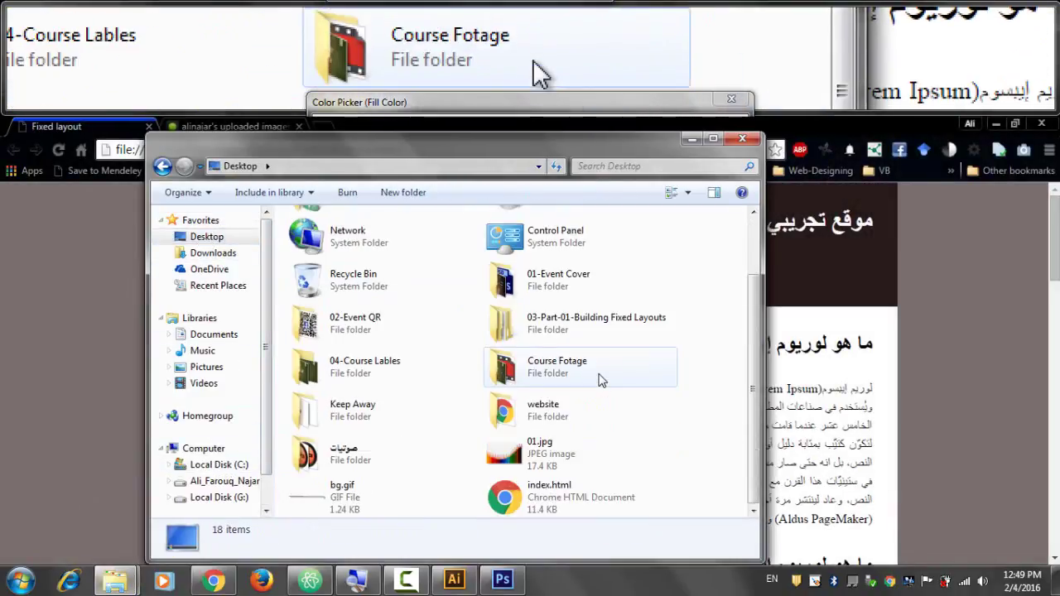
double_click(588, 336)
click(375, 328)
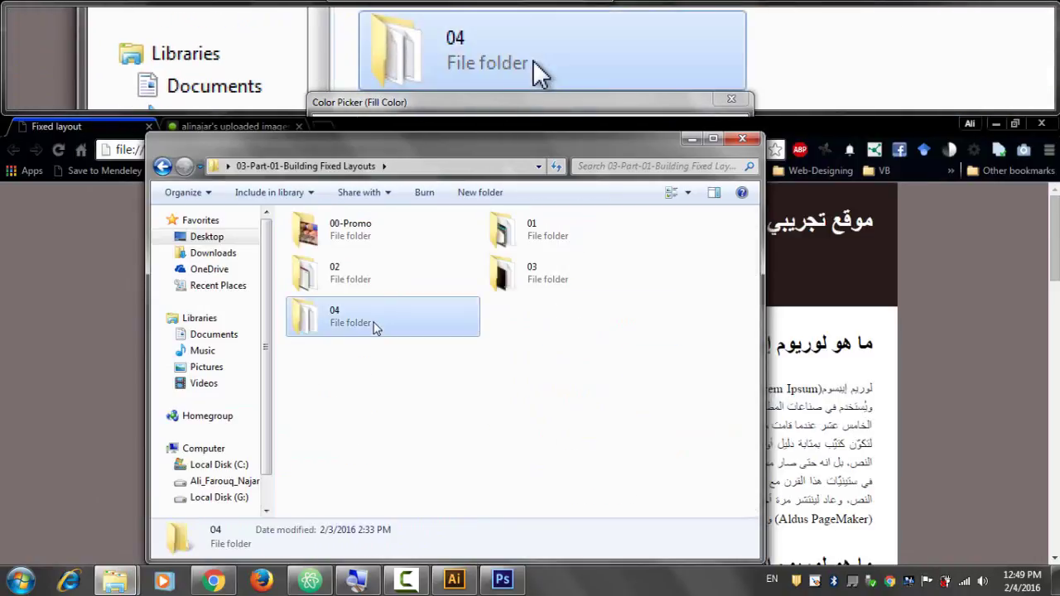
double_click(375, 328)
double_click(324, 273)
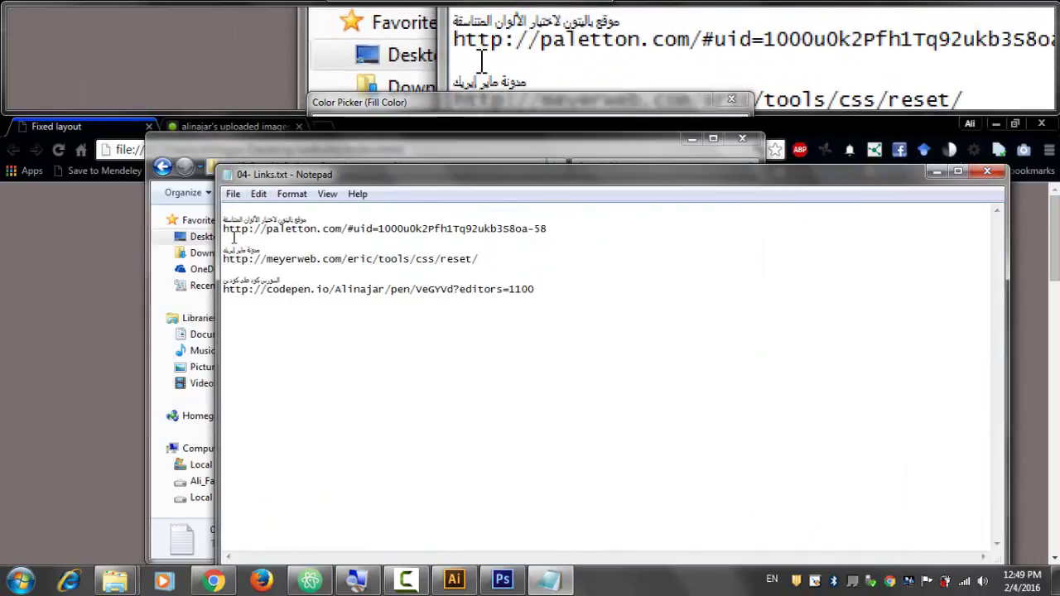
Step: Copy the full paletton.com link from 04- Links.txt and minimize the text file and folder windows
double_click(348, 230)
click(563, 224)
double_click(567, 229)
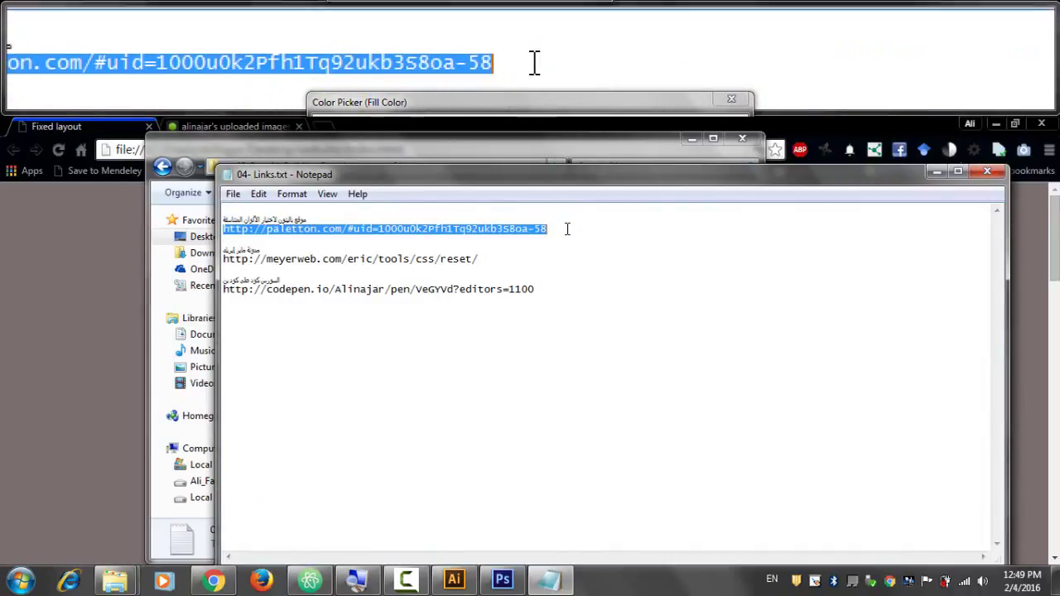
key(ctrl+c)
click(936, 171)
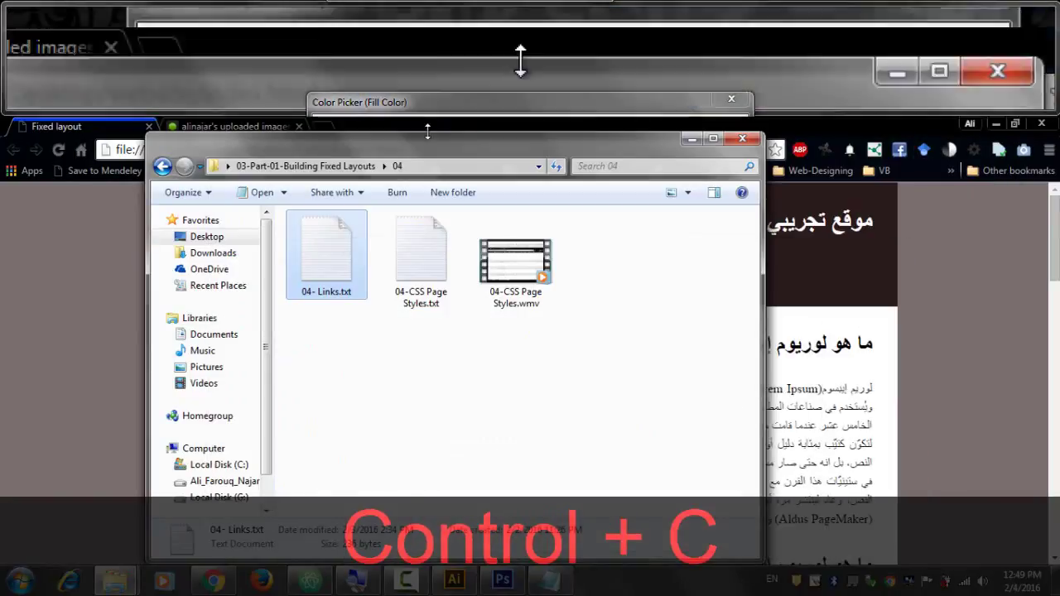
click(691, 139)
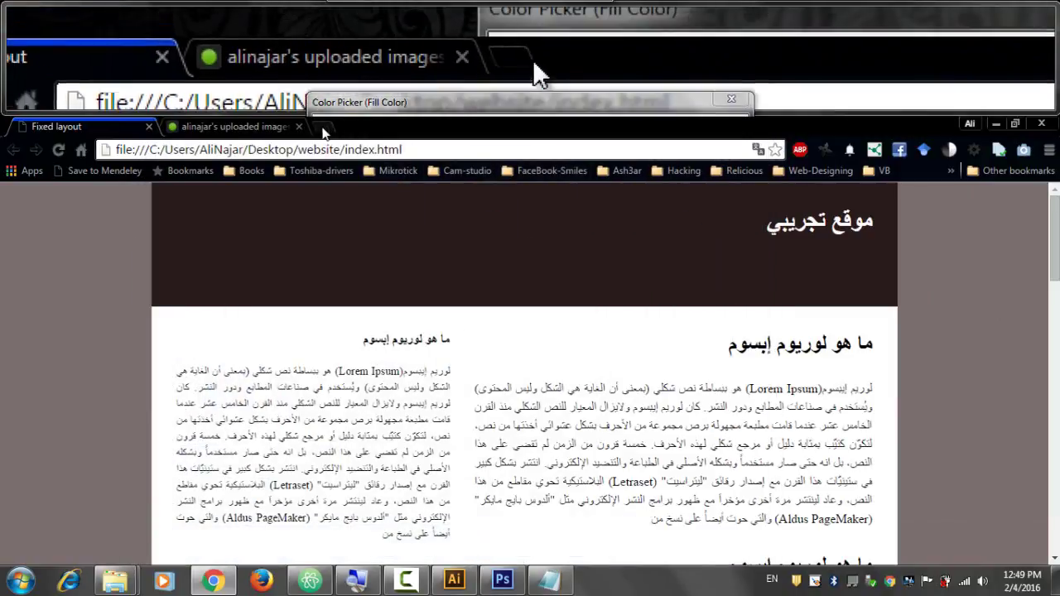
Step: Load the copied Paletton link in a new browser tab and reload the color scheme page
click(322, 129)
key(ctrl+v)
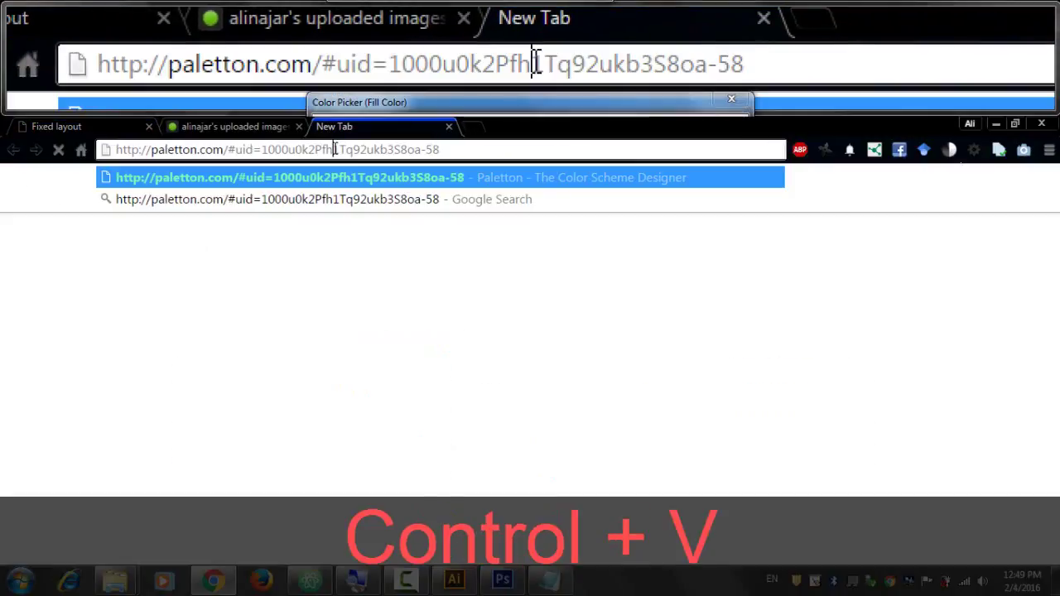
click(335, 149)
text(\)
key(Return)
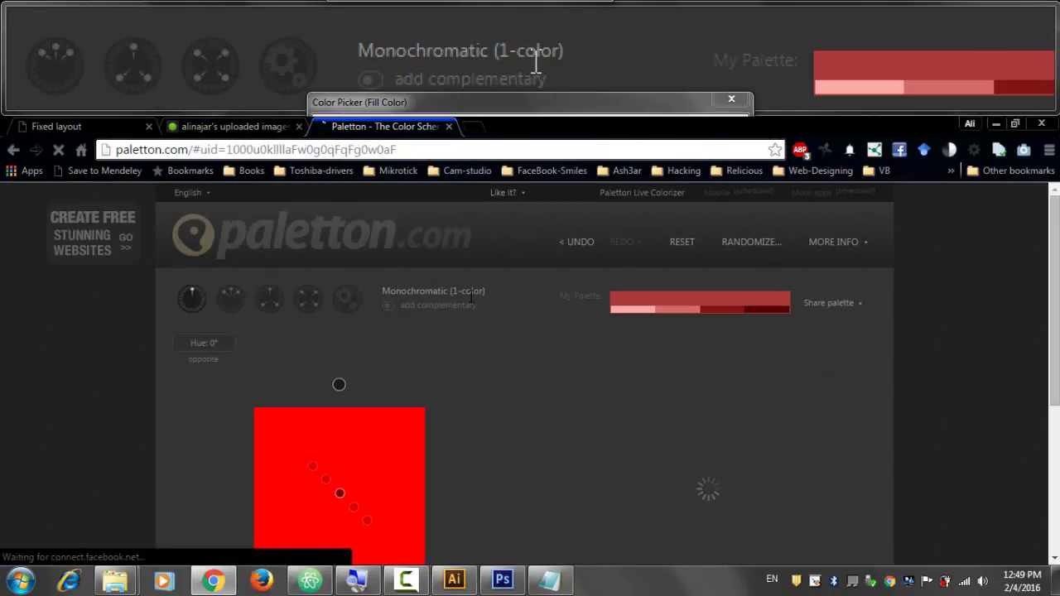
scroll(472, 312, down, 2)
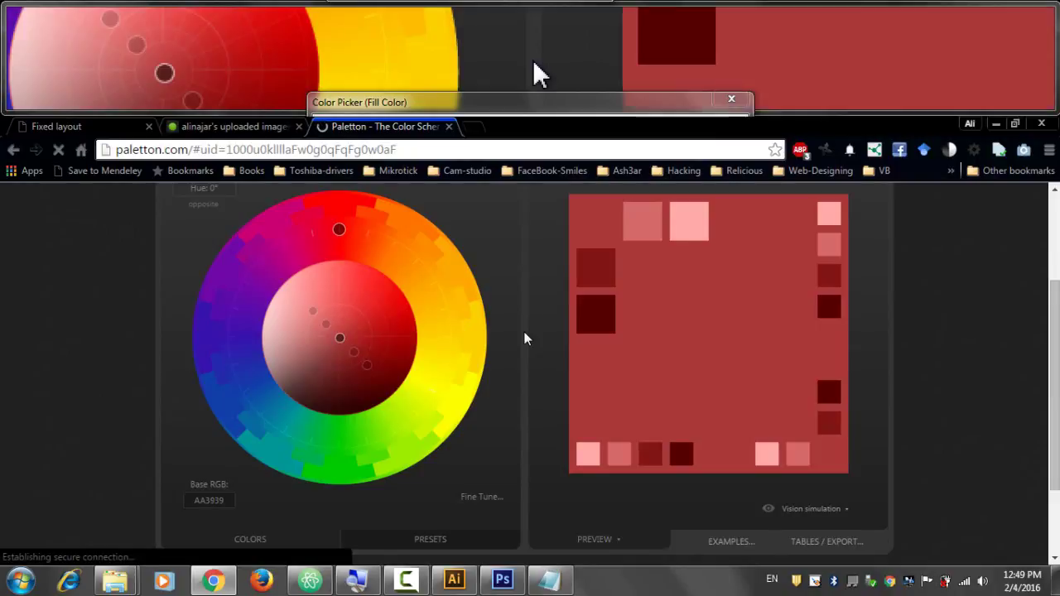
scroll(443, 318, up, 1)
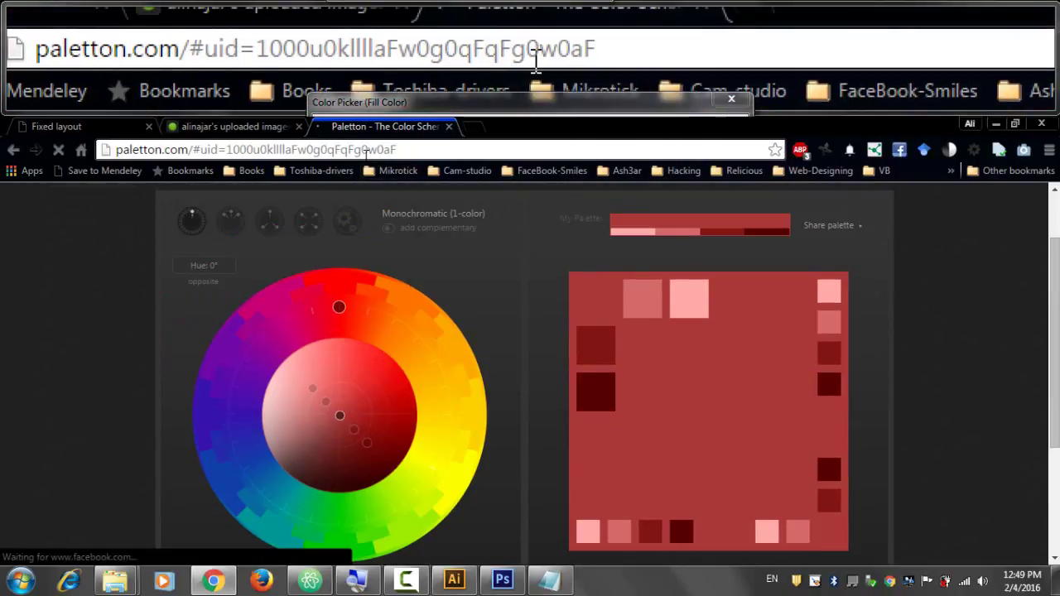
click(400, 149)
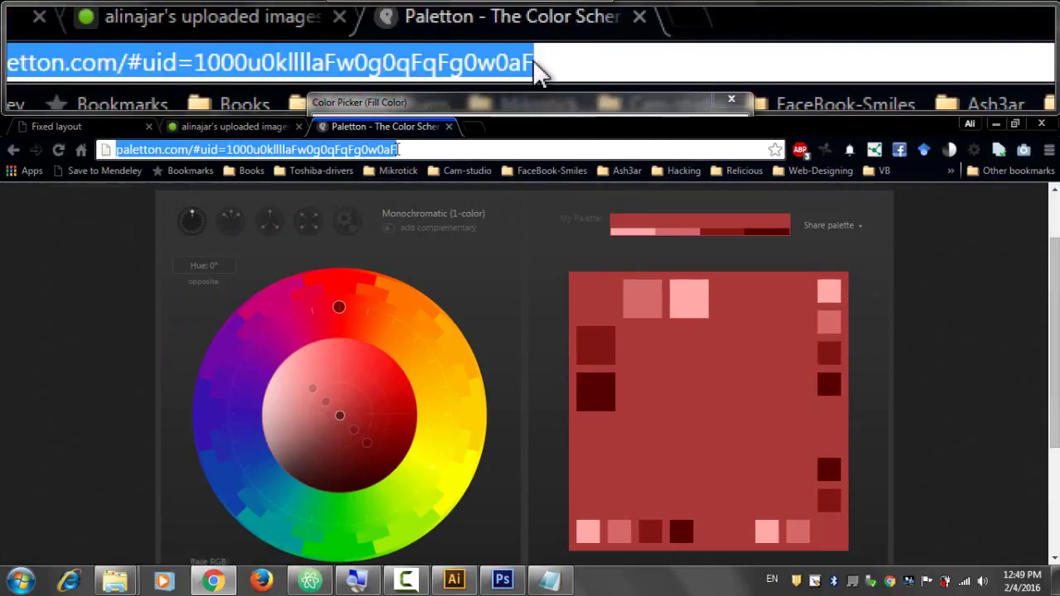
key(Return)
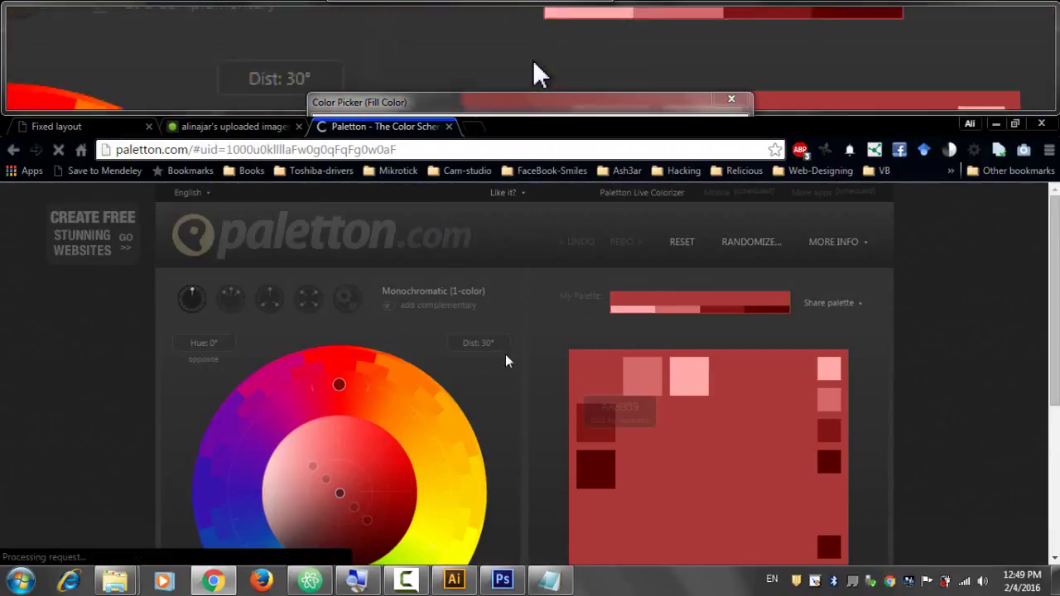
Step: Shift the Paletton shades to the greyish base 877F7F and copy the hex code B2A9A9 of the medium-light swatch
drag(346, 504, 274, 516)
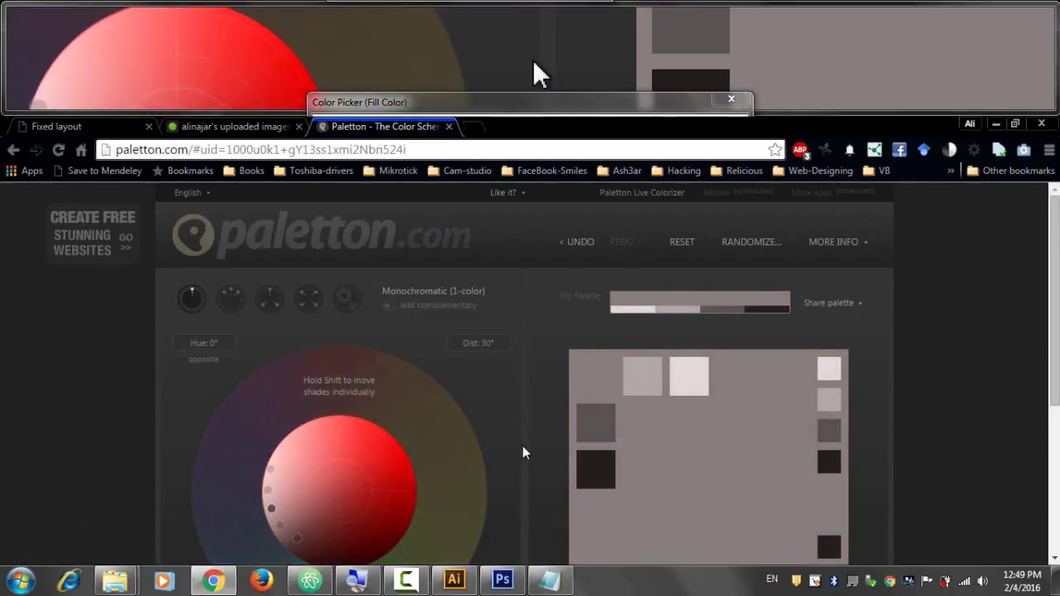
scroll(671, 339, down, 2)
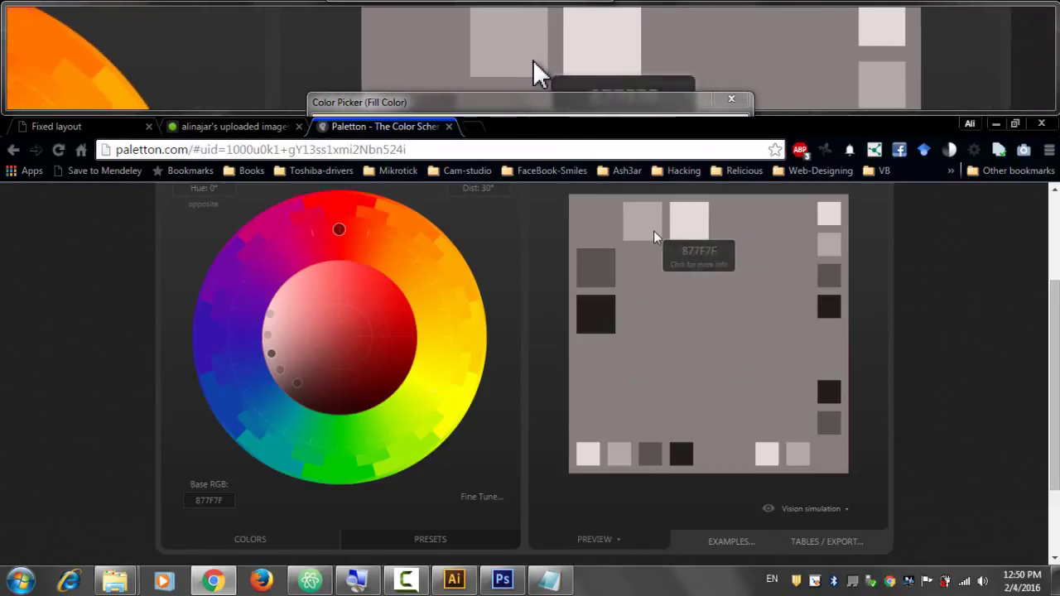
click(653, 230)
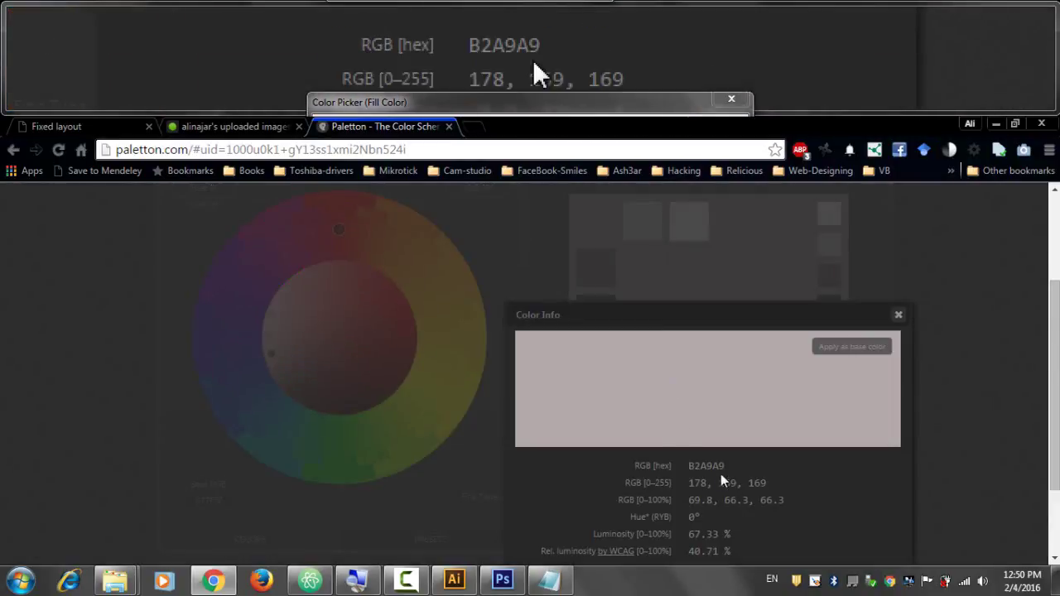
key(ctrl+c)
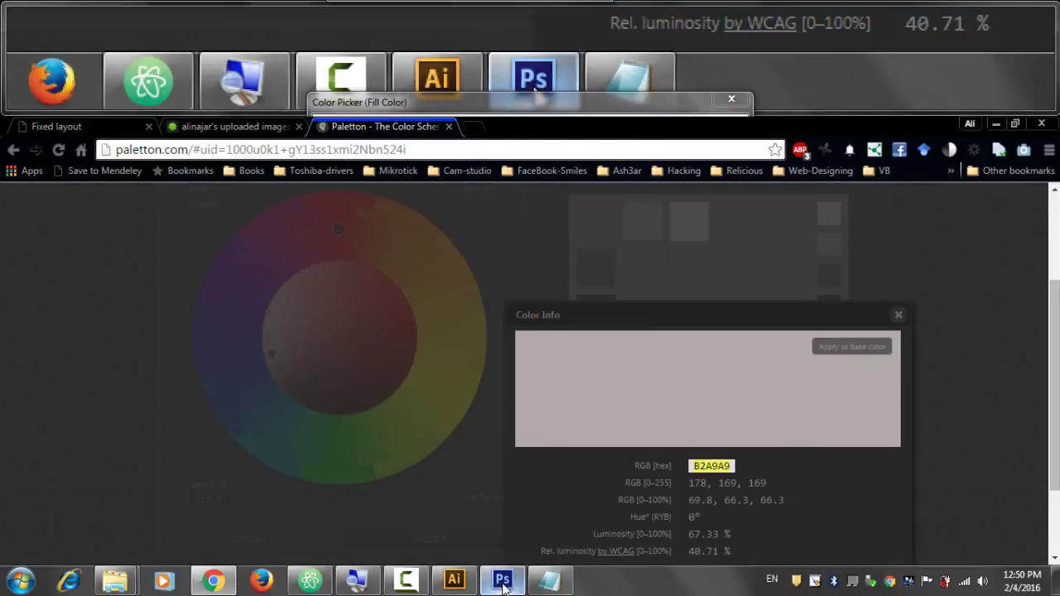
Step: Switch to Photoshop, set the fill color to B2A9A9, and fill the selected 400 px column at 100% opacity in Normal mode
click(501, 579)
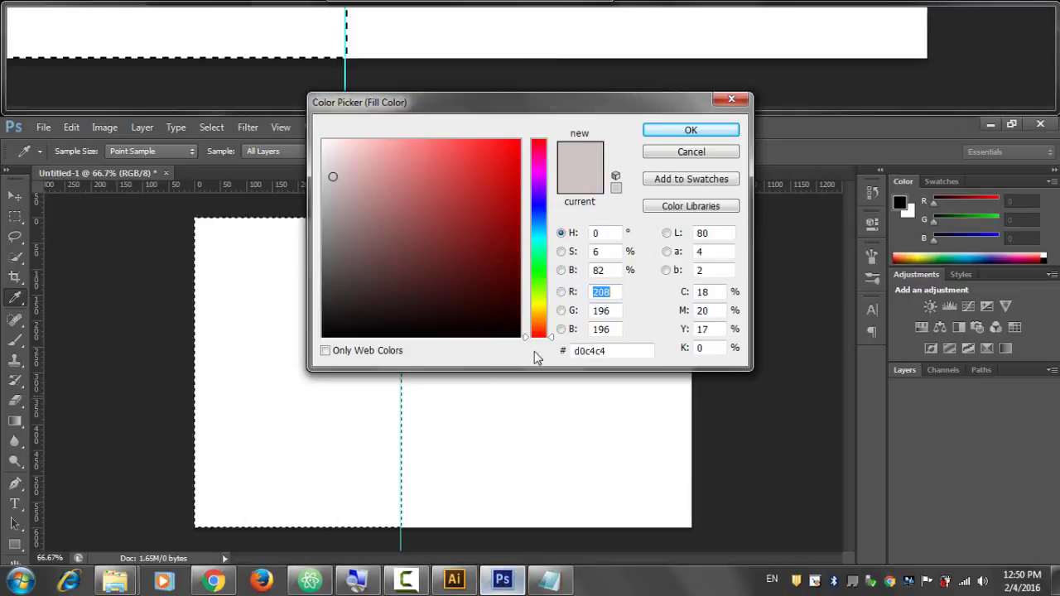
drag(614, 351, 568, 350)
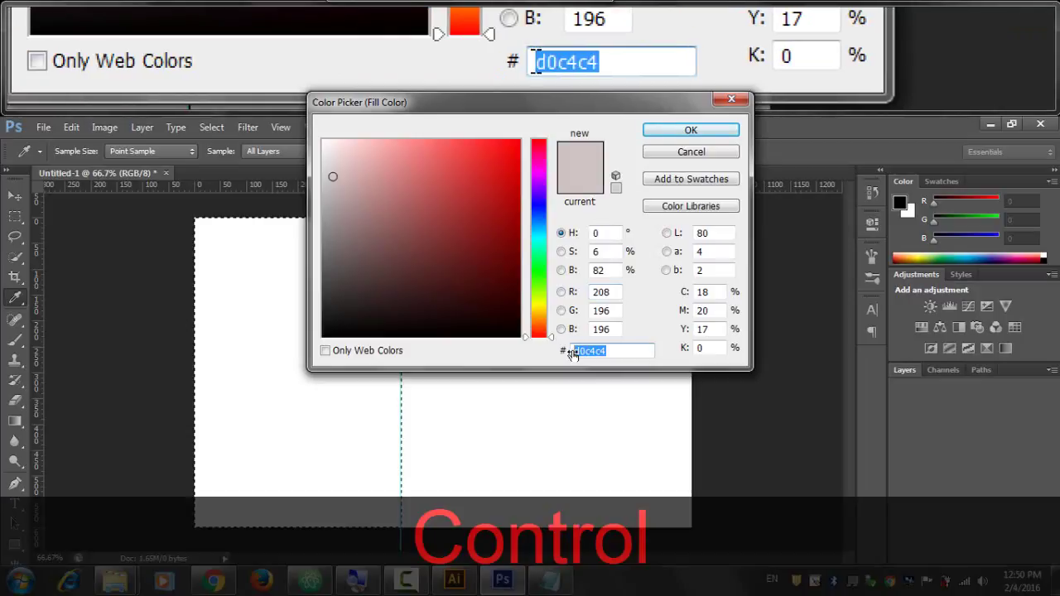
key(ctrl+v)
click(690, 130)
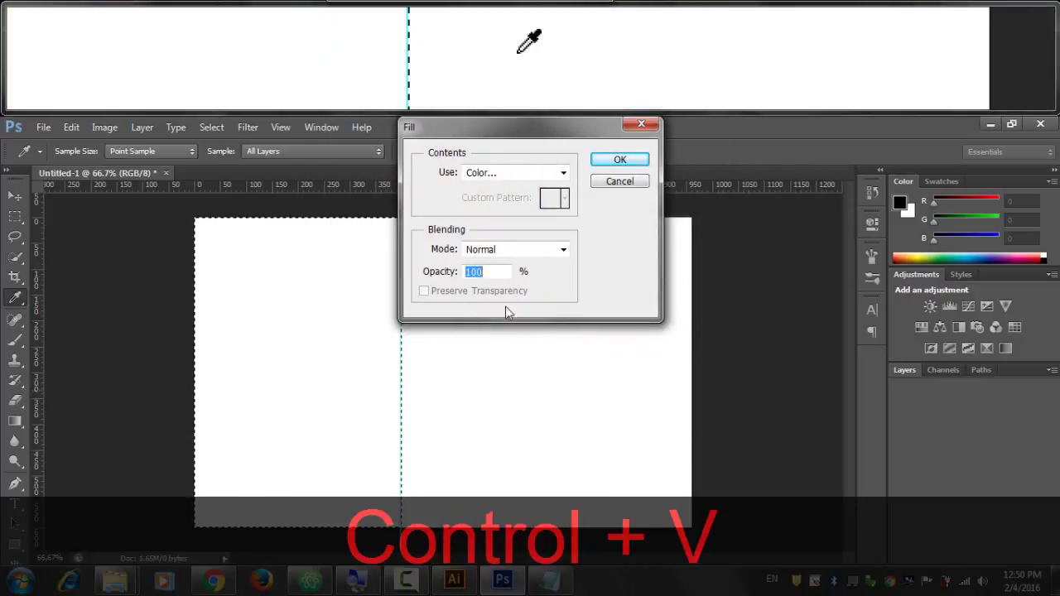
click(613, 162)
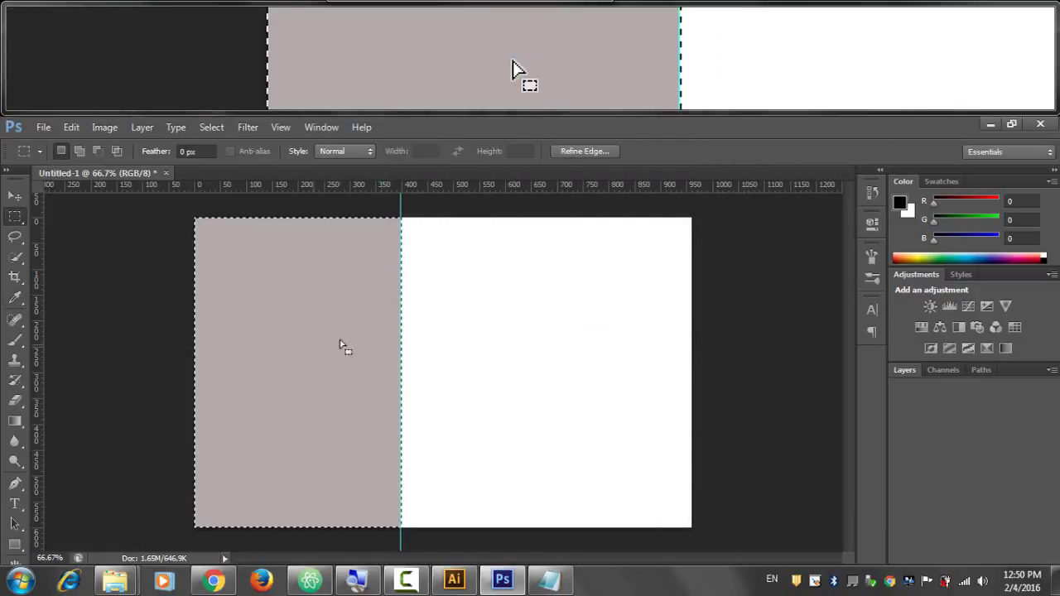
Step: Deselect the filled column and select the full-height white area from the guide to the canvas's right edge
key(ctrl)
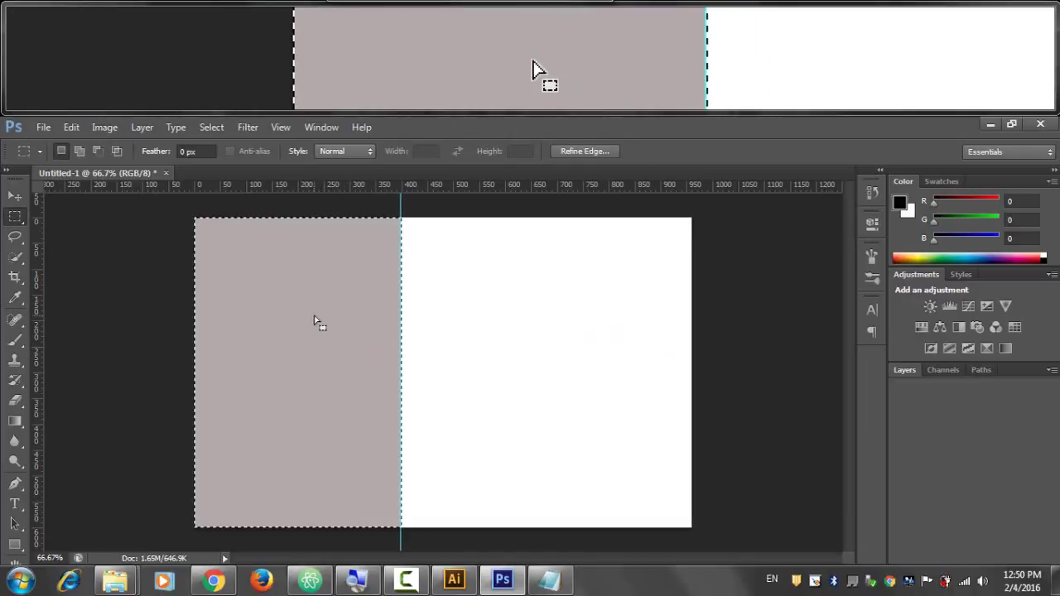
key(ctrl)
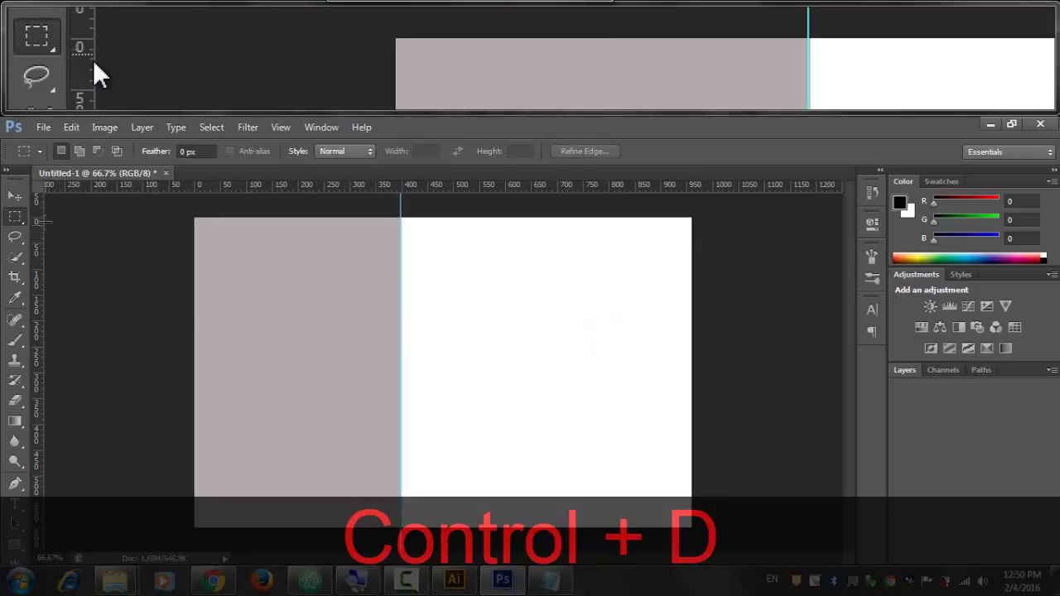
drag(403, 221, 694, 526)
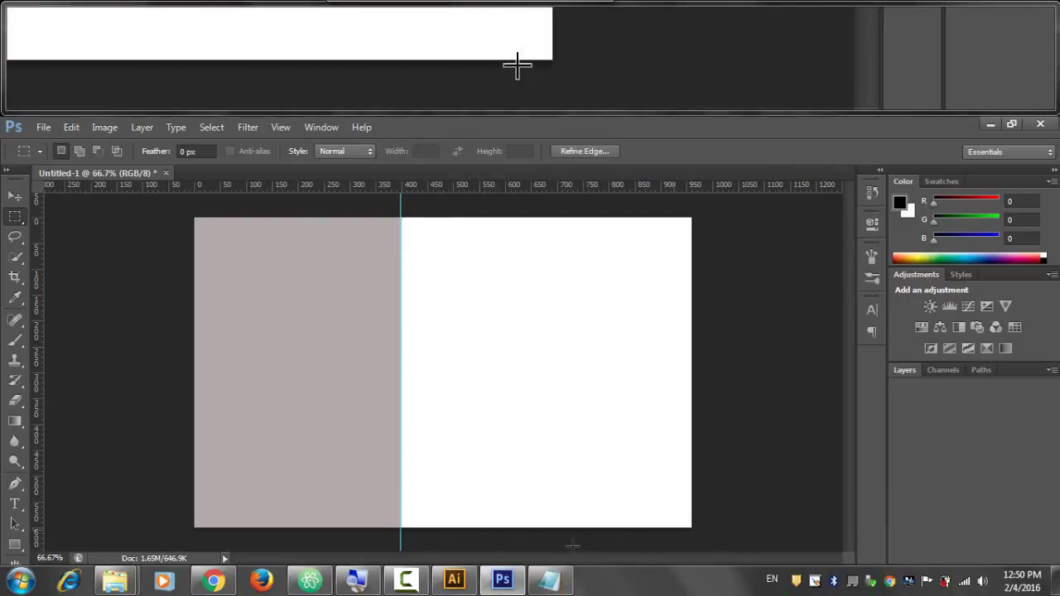
Step: Return to Paletton in Chrome, copy the lightest swatch's hex code E3DBDB, and close its color info
click(235, 581)
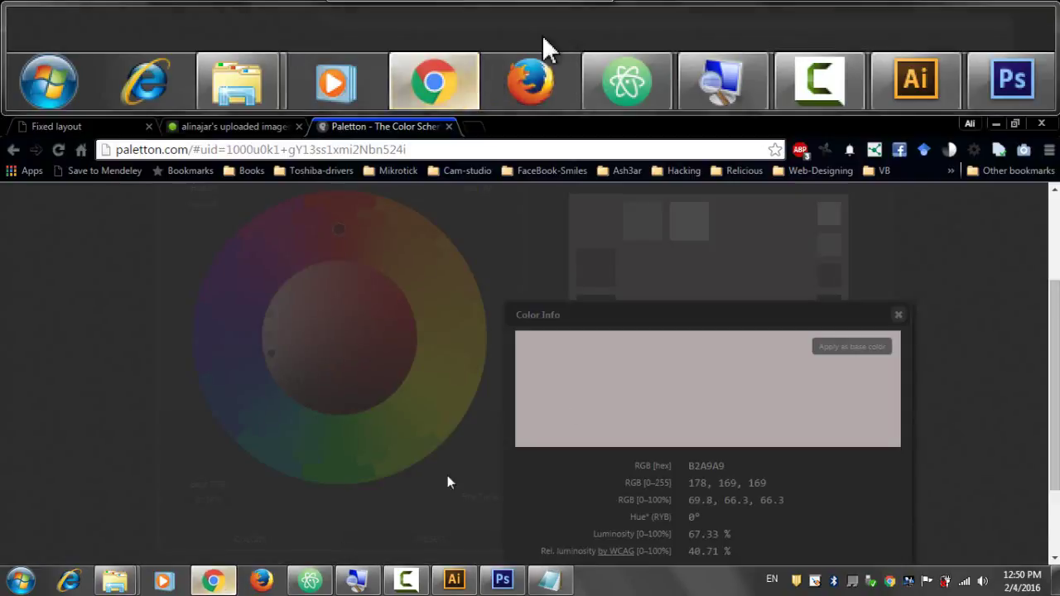
click(899, 316)
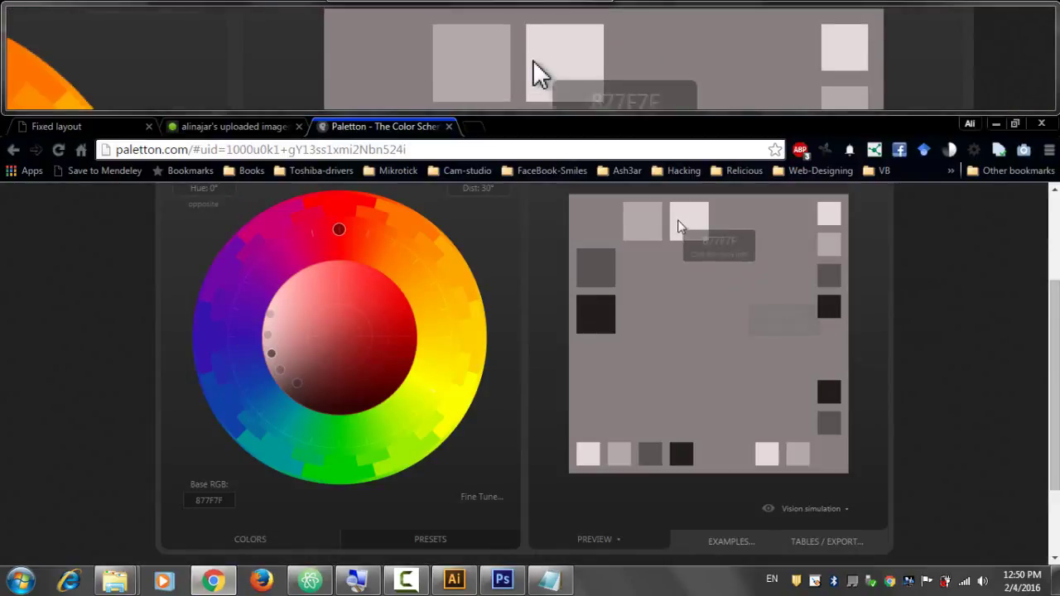
click(682, 220)
click(720, 403)
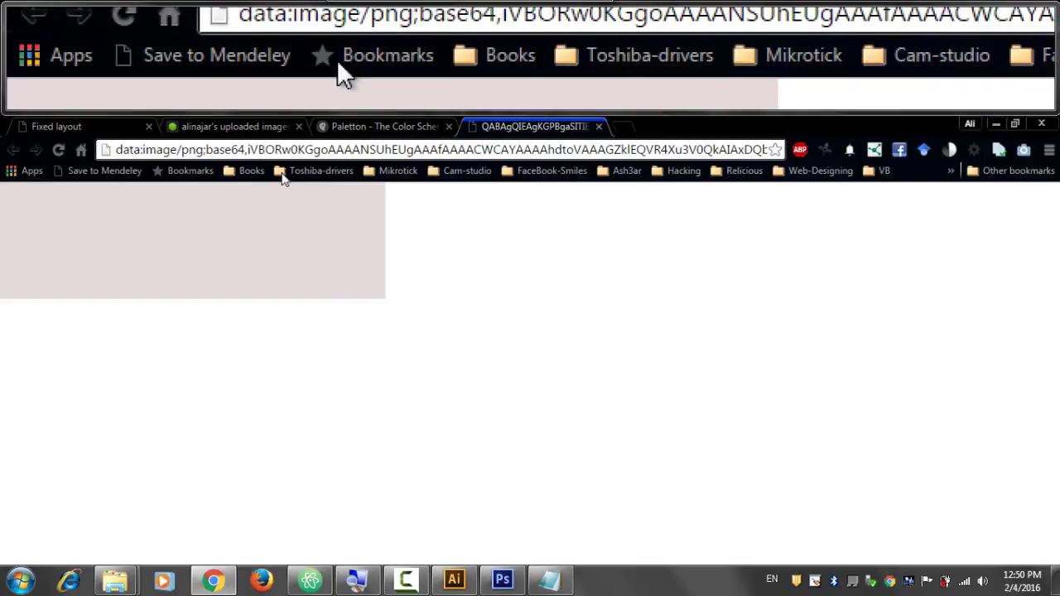
click(599, 126)
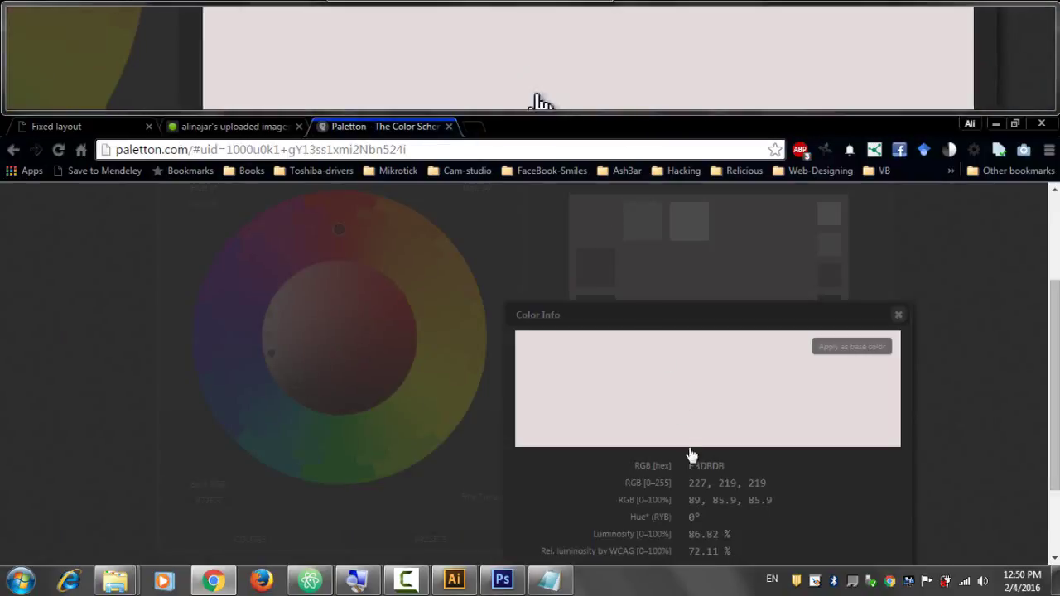
double_click(698, 466)
key(ctrl+c)
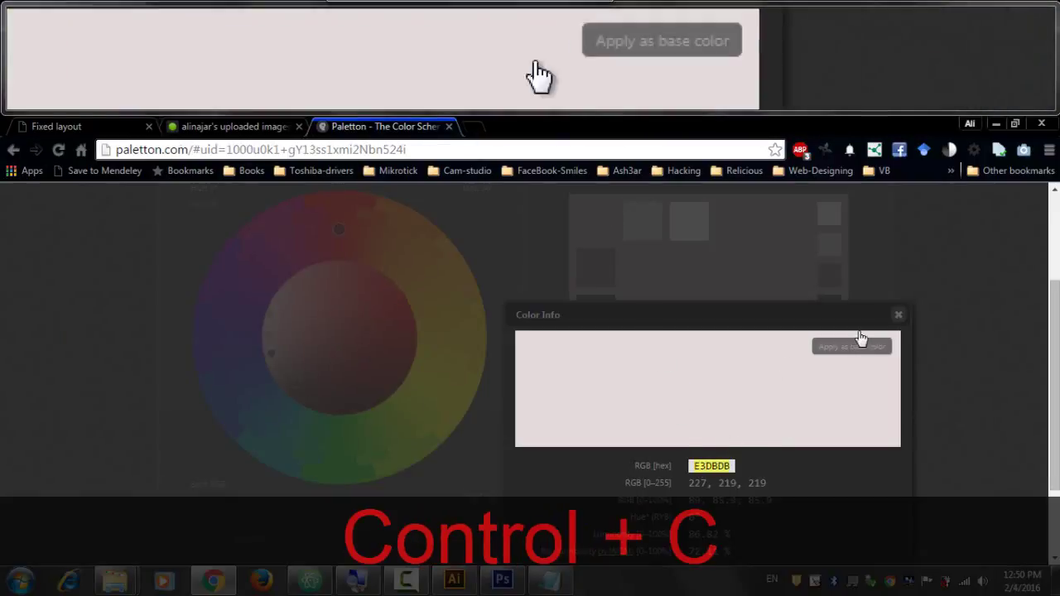
click(898, 315)
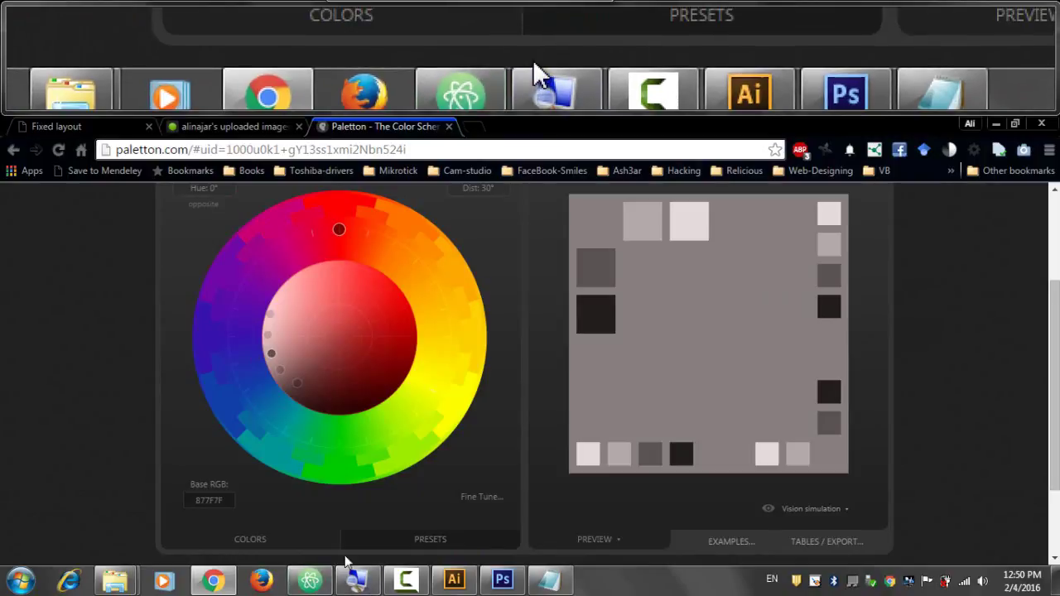
Step: Look at the layout rules of main.css in Atom and return to the Photoshop image
click(310, 580)
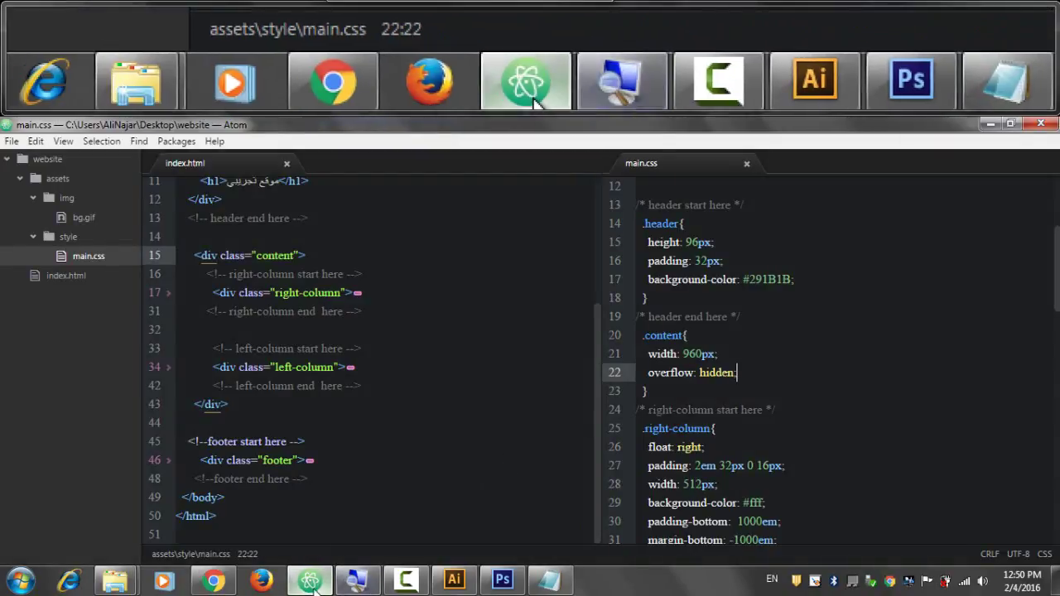
click(311, 579)
click(503, 580)
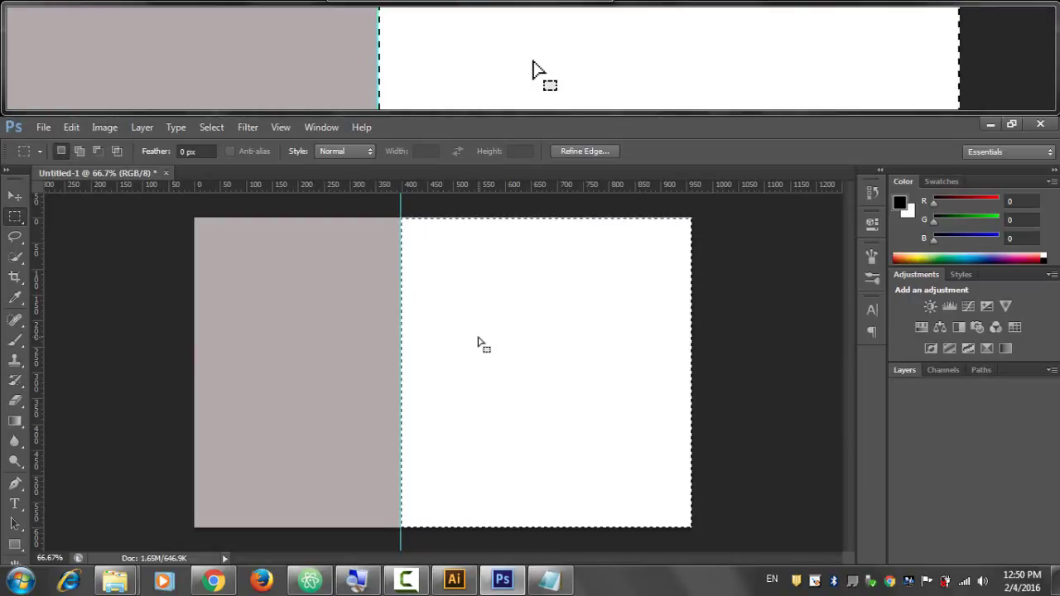
Step: Fill the selected 560 px area with color E3DBDB at 100% opacity in Normal mode, and deselect it
right_click(487, 348)
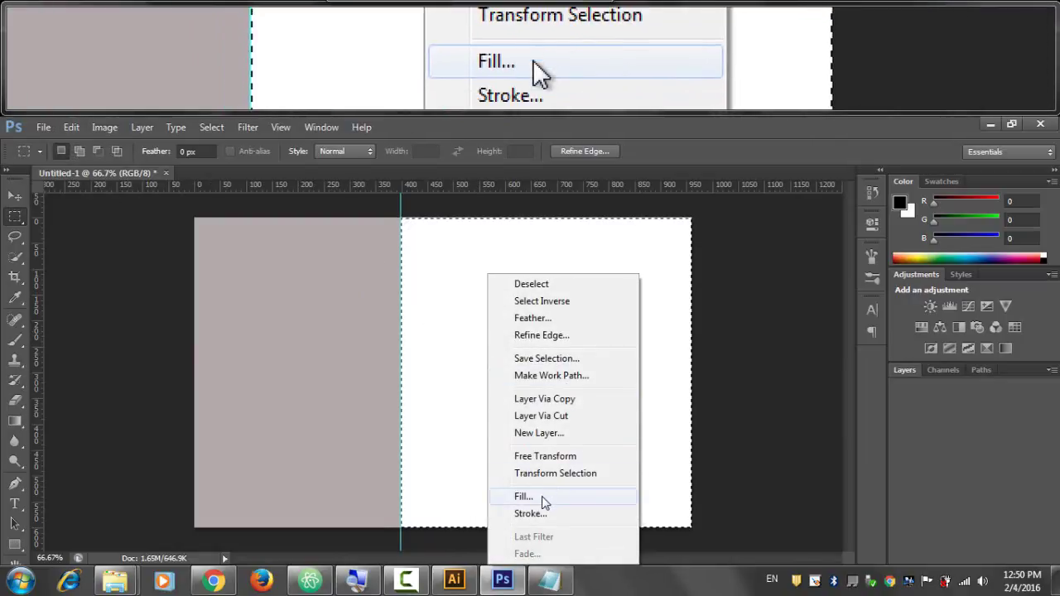
click(544, 497)
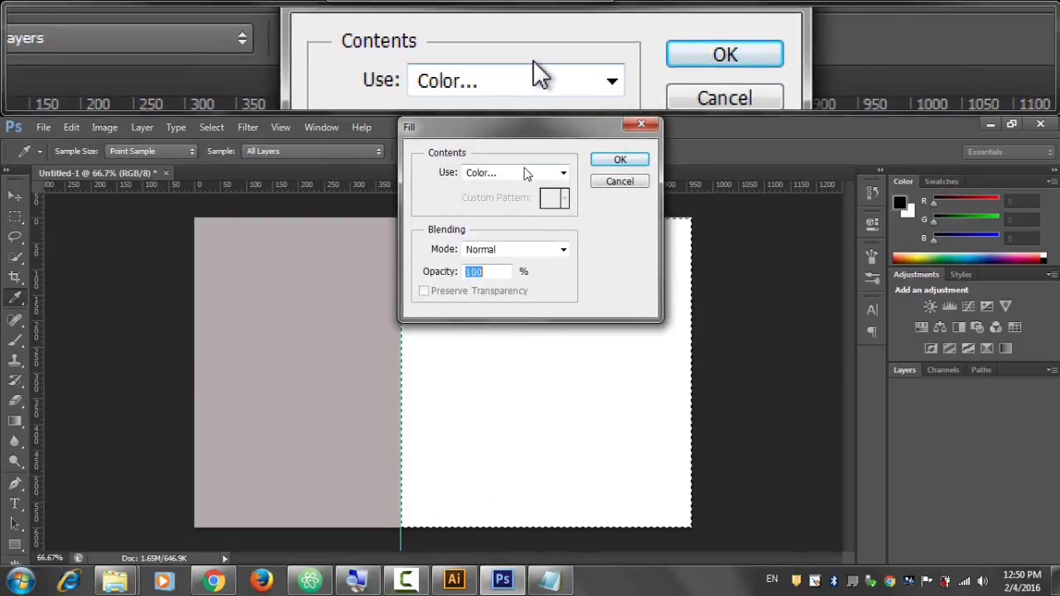
click(530, 173)
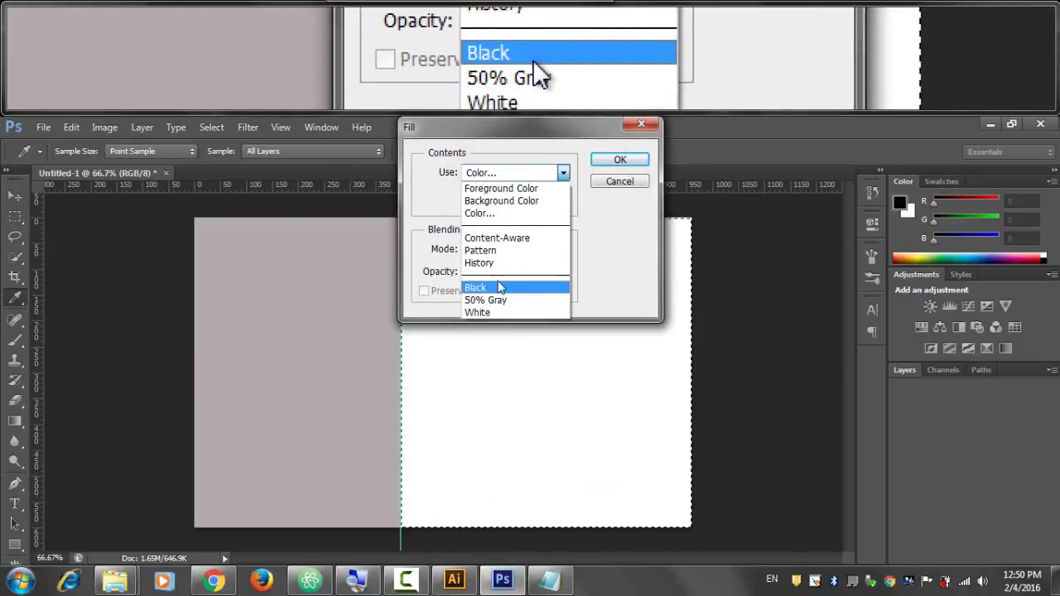
click(479, 213)
drag(601, 351, 554, 353)
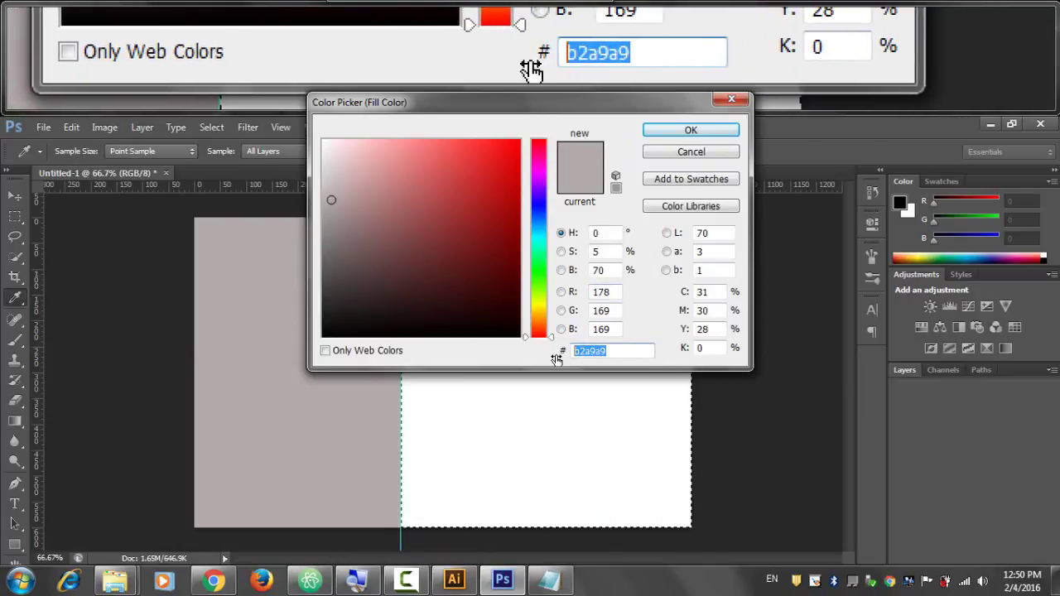
key(ctrl+v)
click(690, 131)
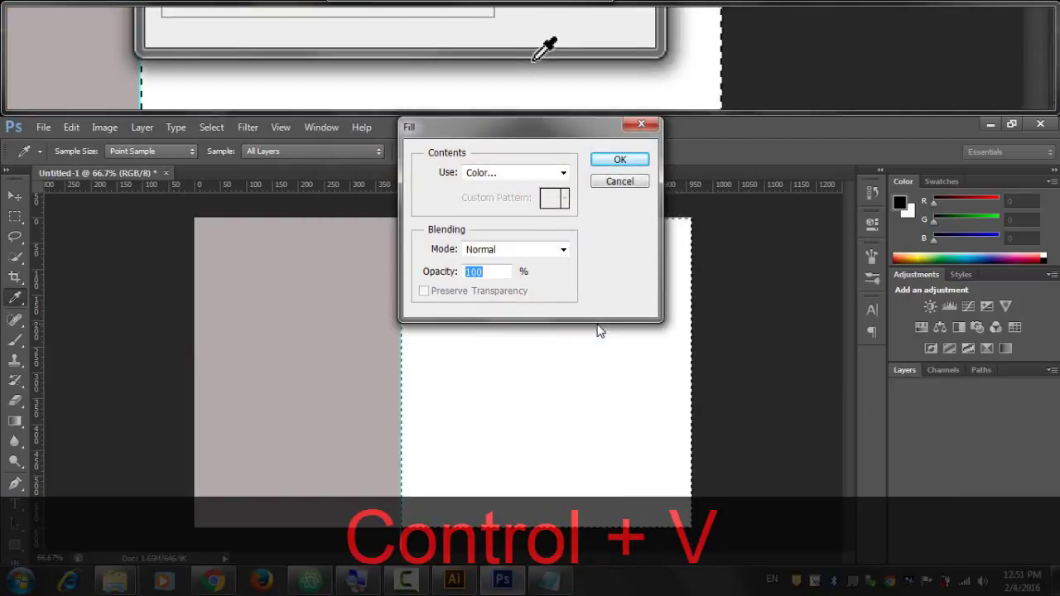
click(621, 159)
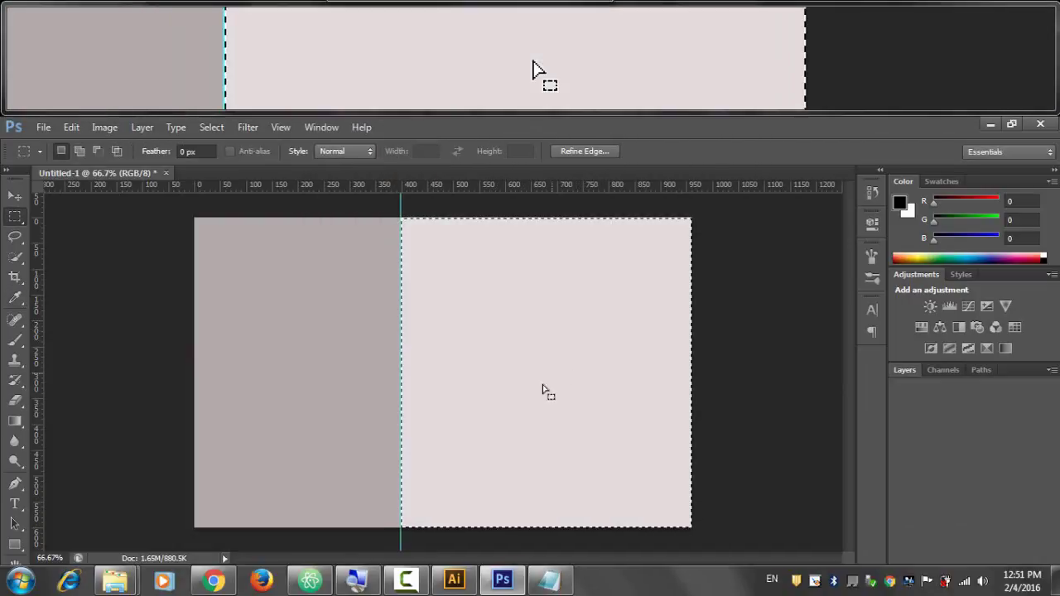
key(ctrl+d)
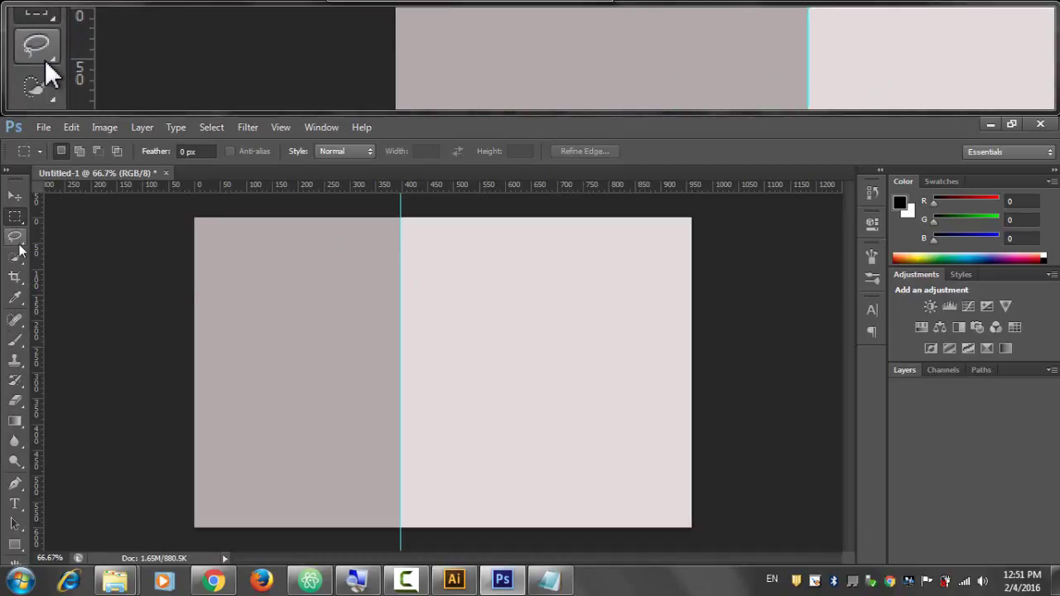
Step: Crop the image from its lower edge up to a full-width strip about 12 px high
click(15, 278)
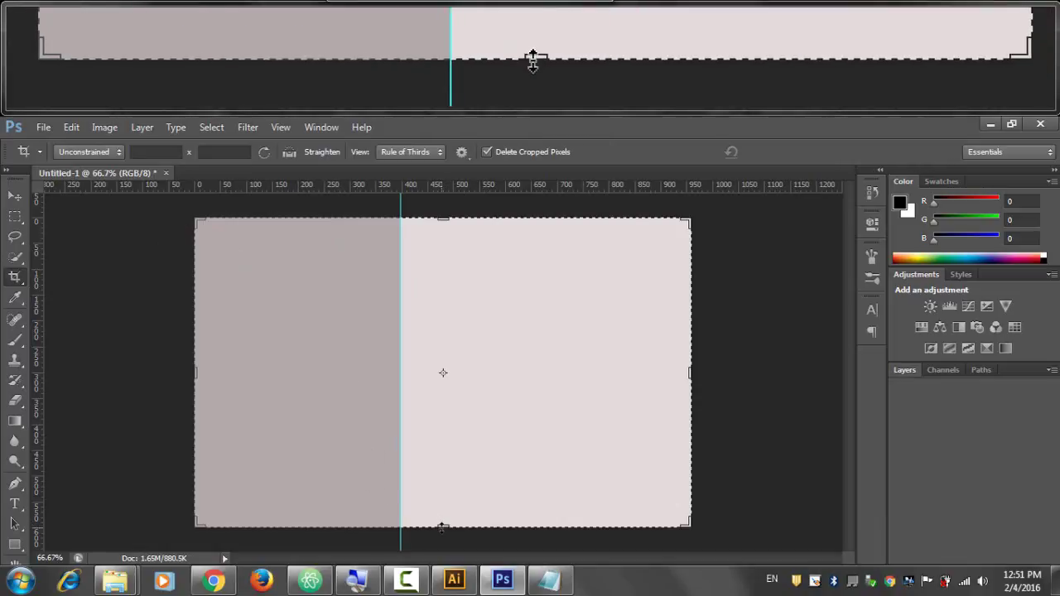
drag(443, 526, 462, 376)
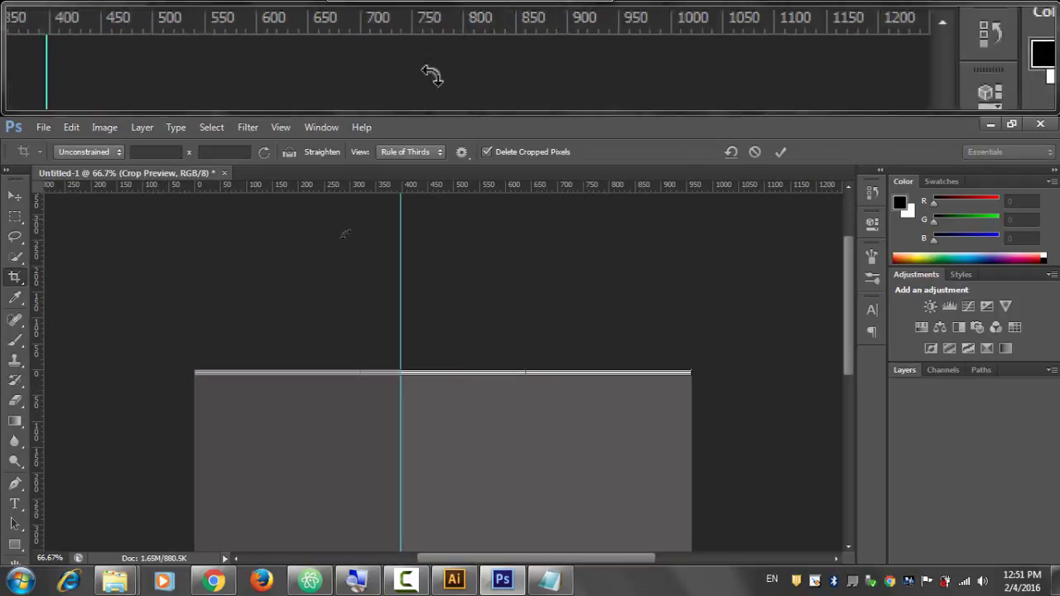
click(780, 152)
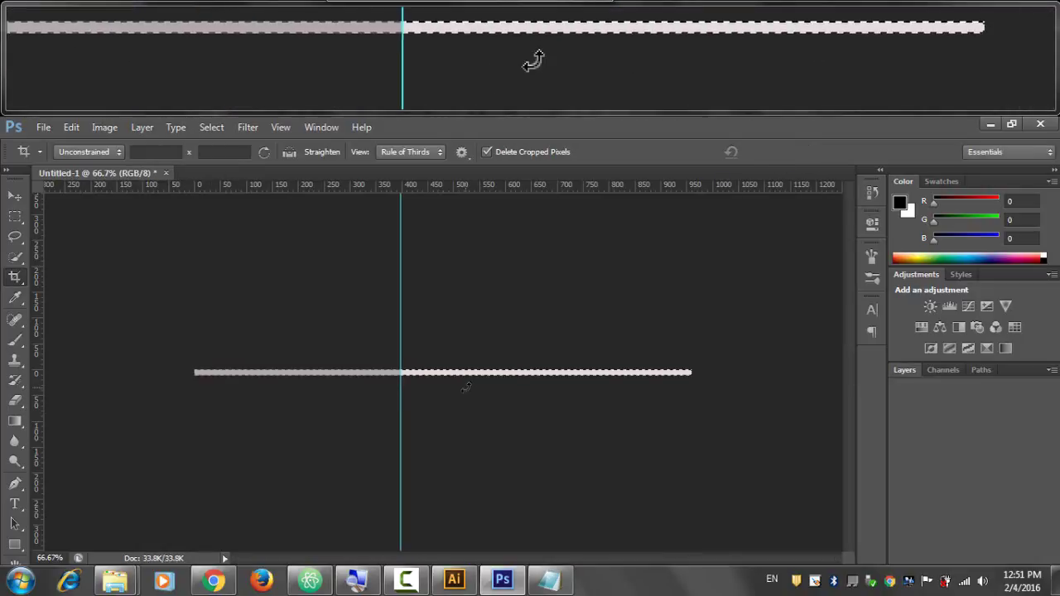
key(ctrl+d)
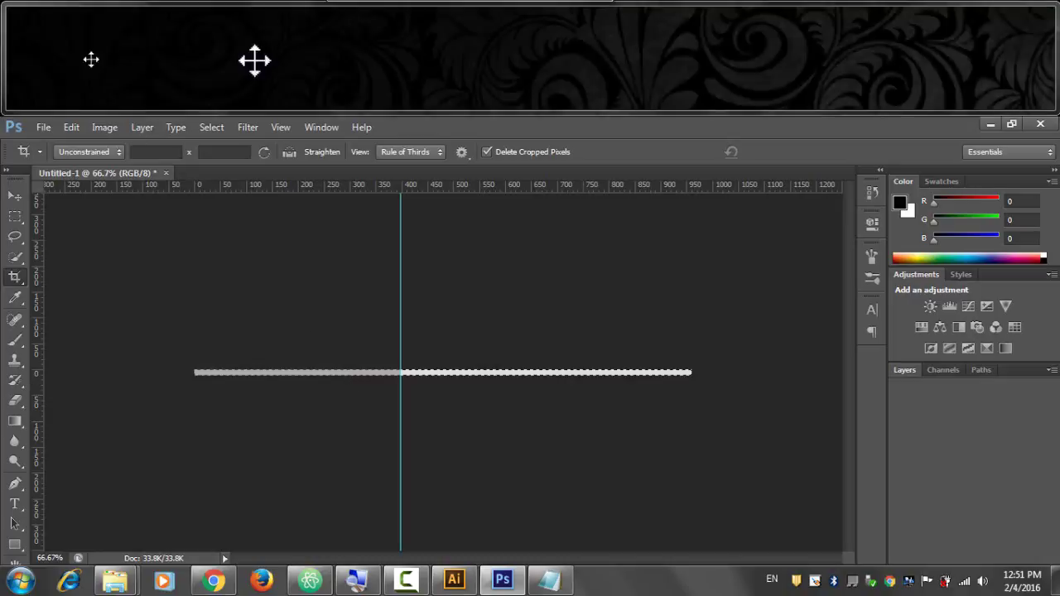
Step: Open the Save for Web preview of the strip as a GIF and close the screen magnifier
click(43, 126)
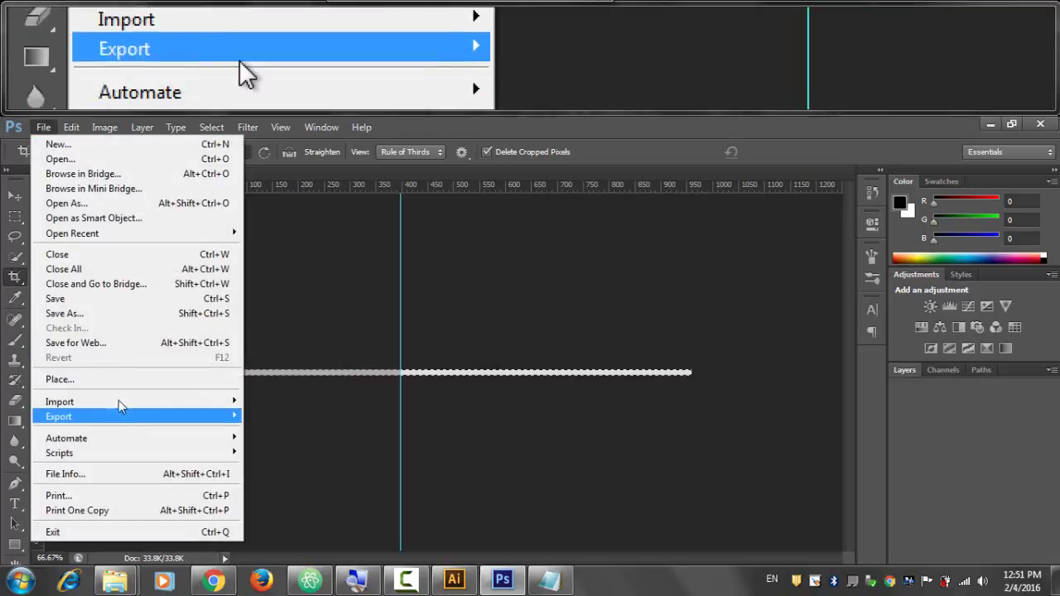
click(100, 343)
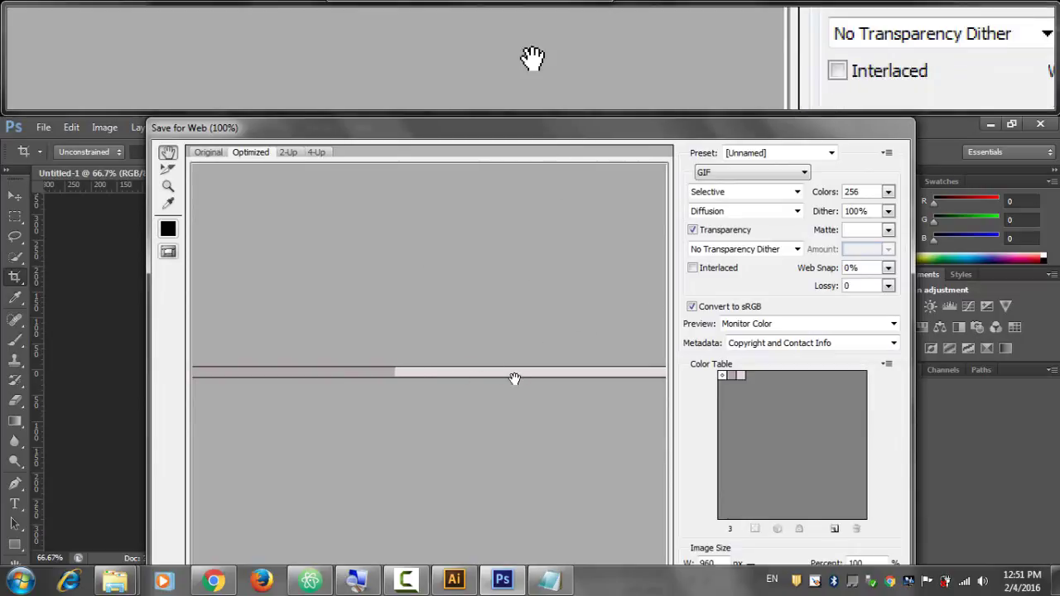
drag(516, 133, 445, 132)
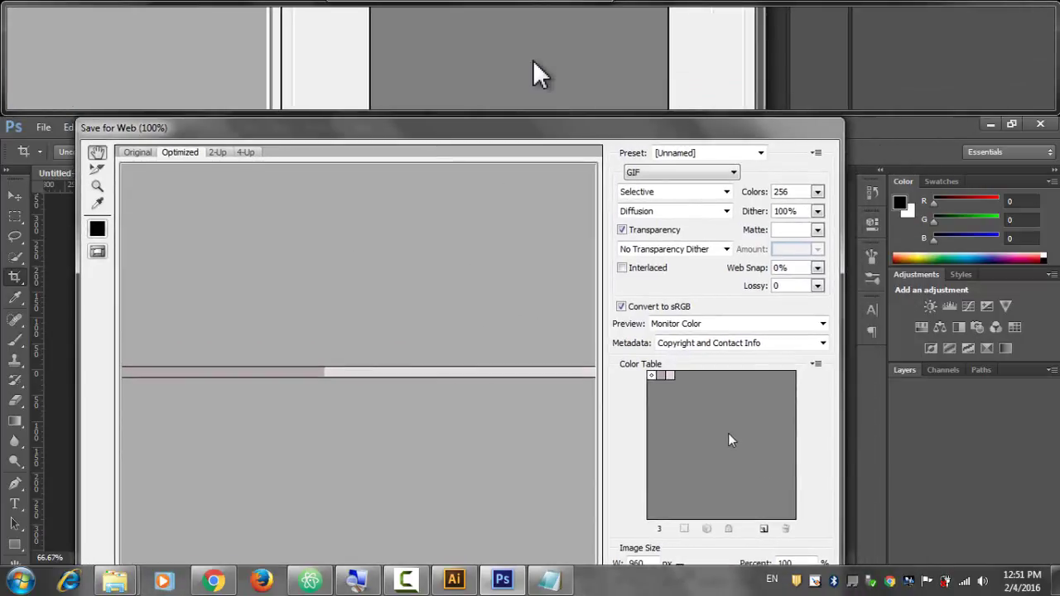
click(356, 580)
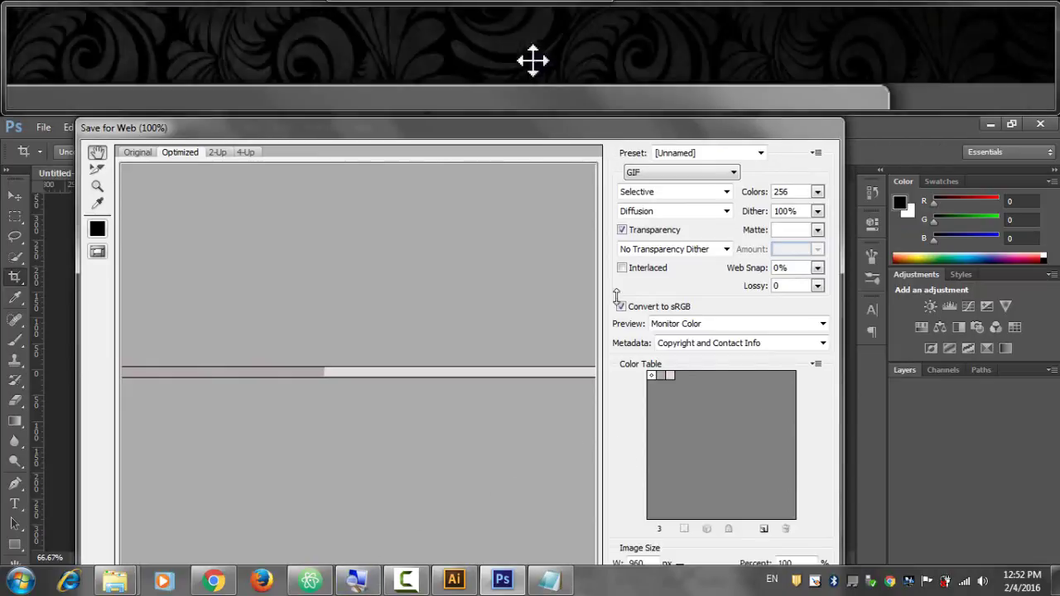
right_click(356, 579)
click(333, 542)
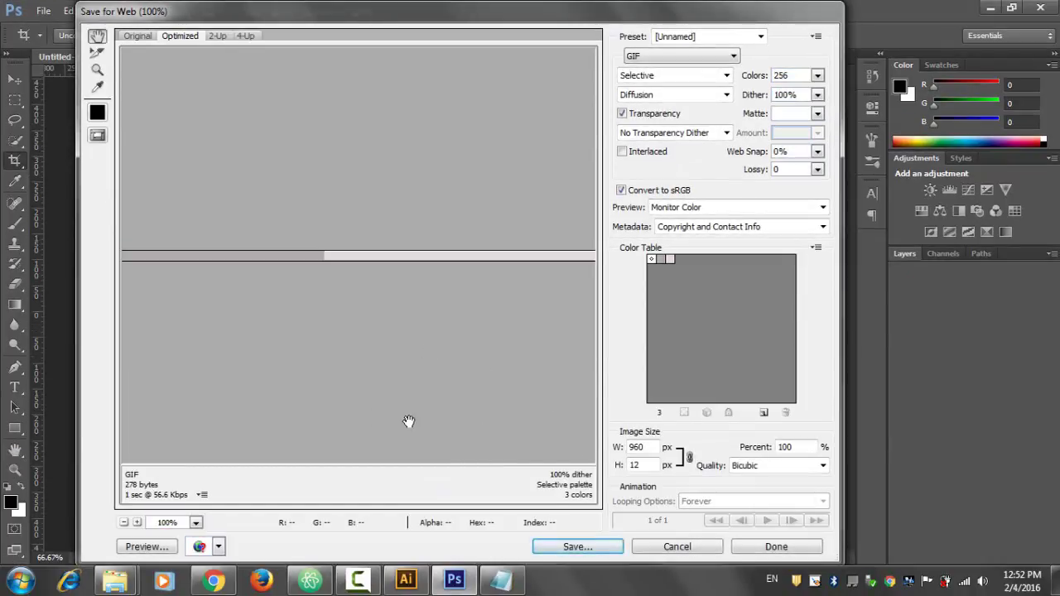
Step: View the img folder as the save location, cancel the export, and quit Photoshop without saving the document
click(590, 553)
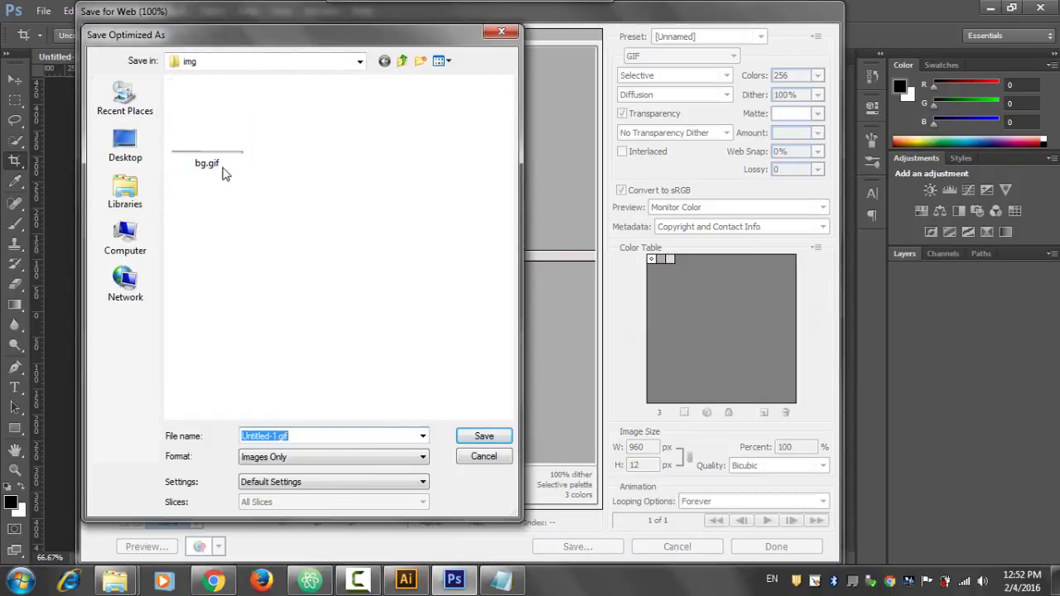
click(485, 460)
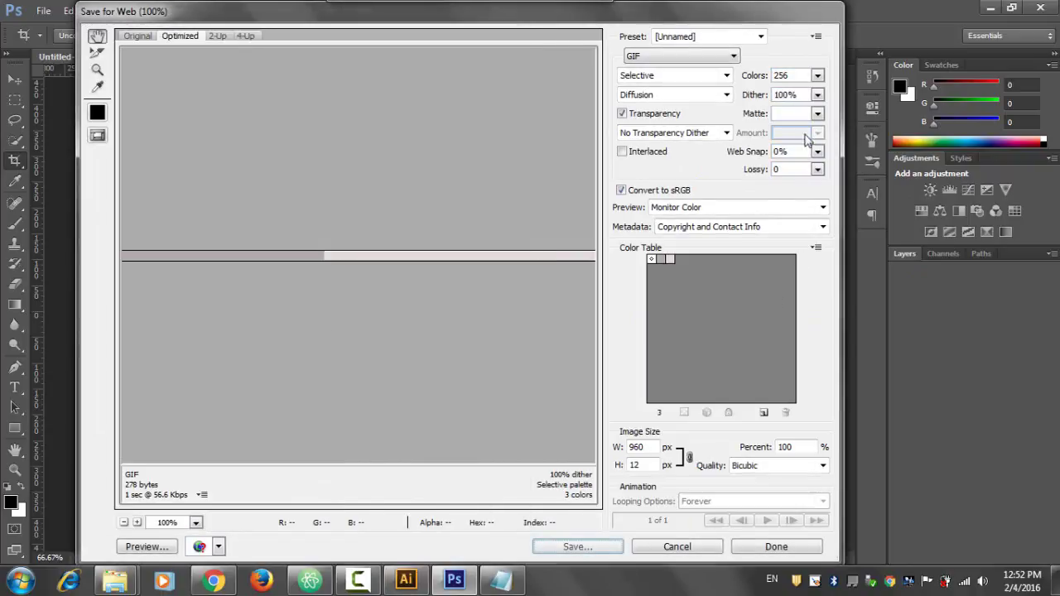
click(675, 551)
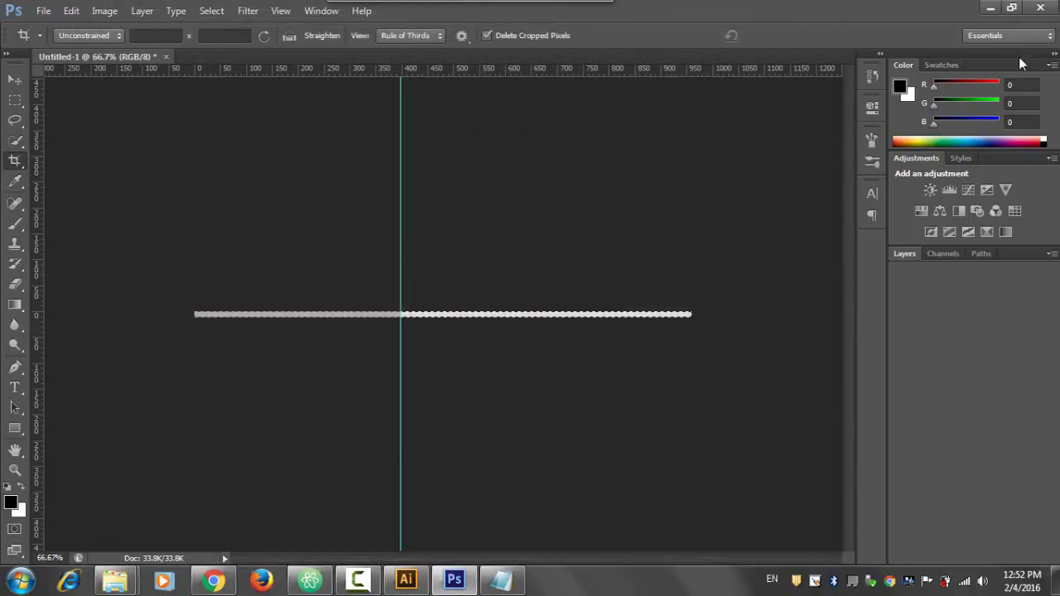
click(1041, 6)
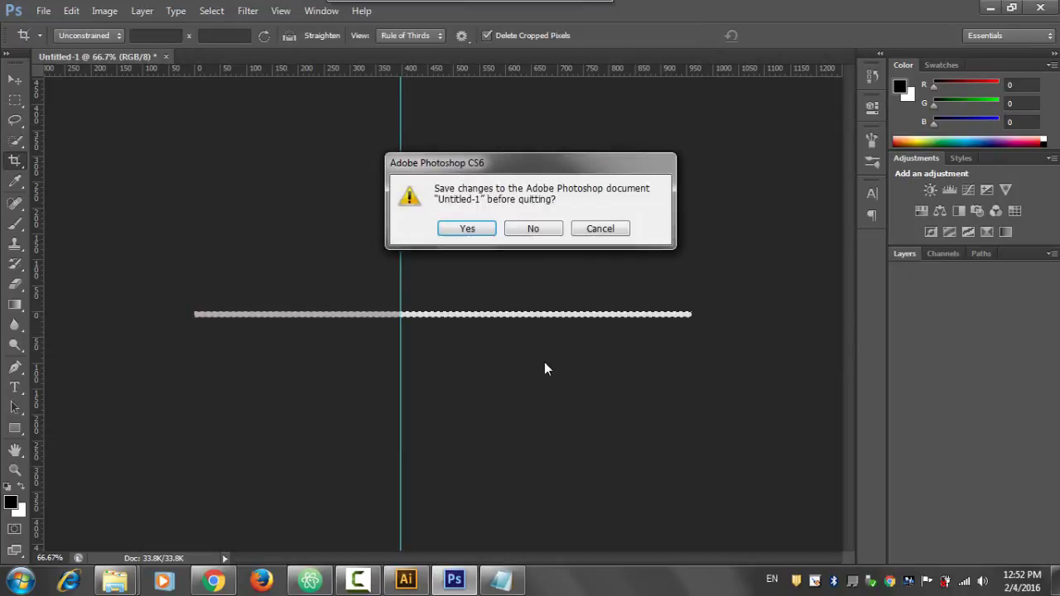
click(533, 229)
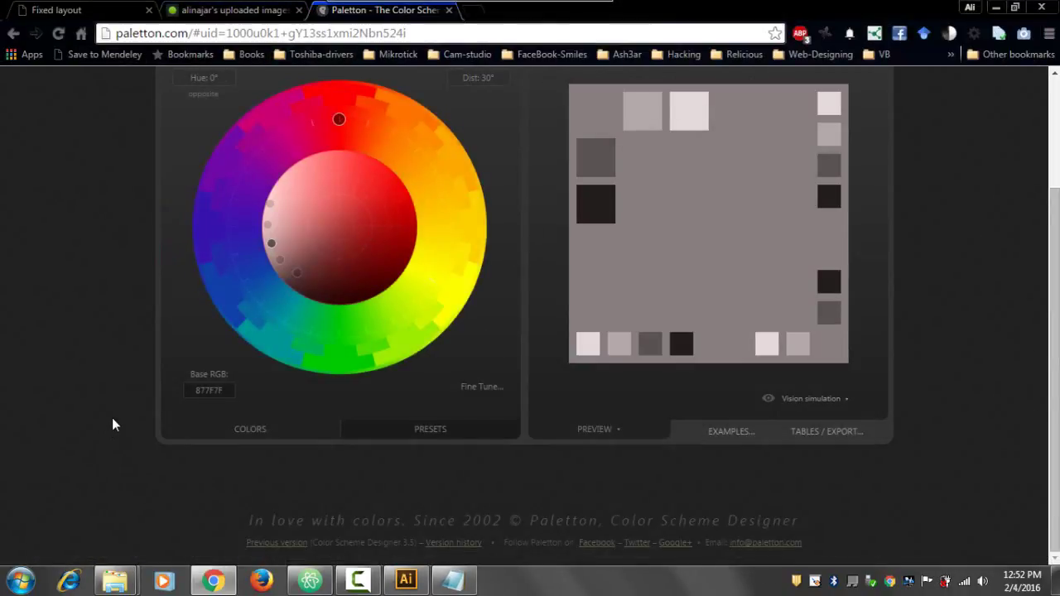
Step: Copy the direct link of the uploaded bg image from its Imgur page in Chrome
scroll(112, 417, up, 3)
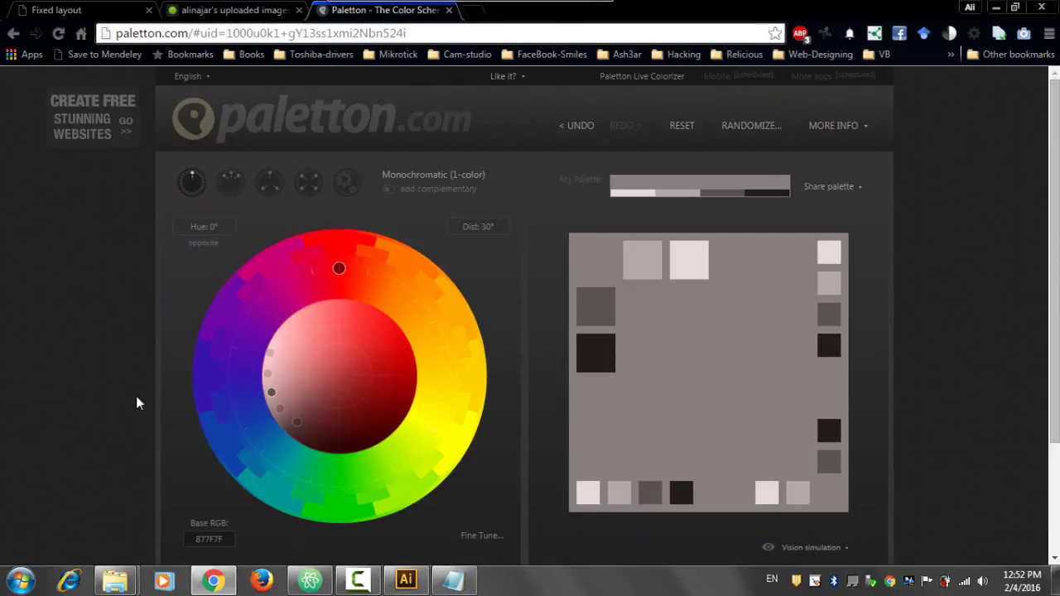
click(254, 11)
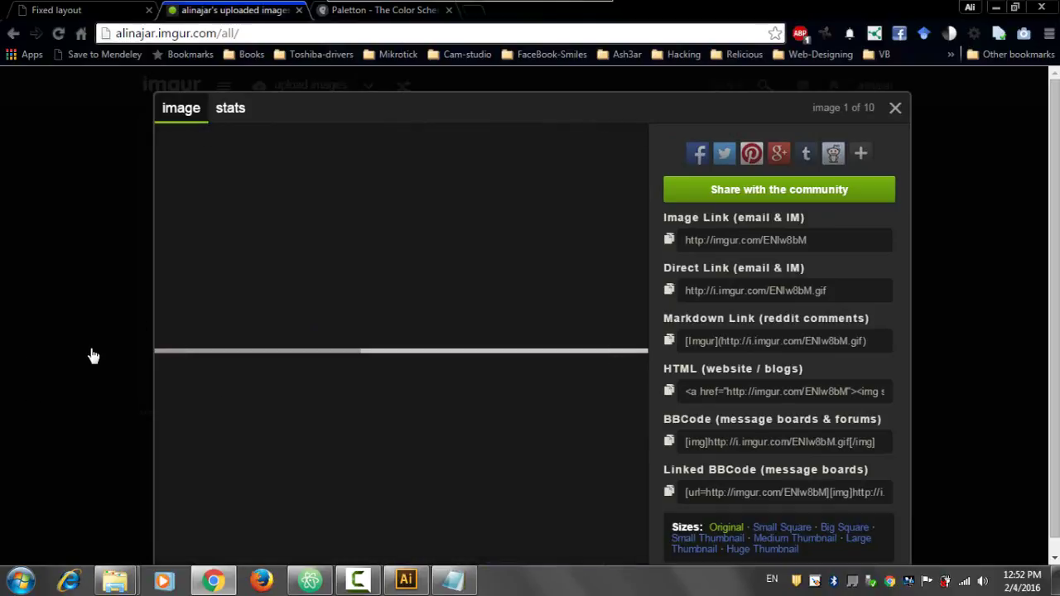
mouse_move(183, 327)
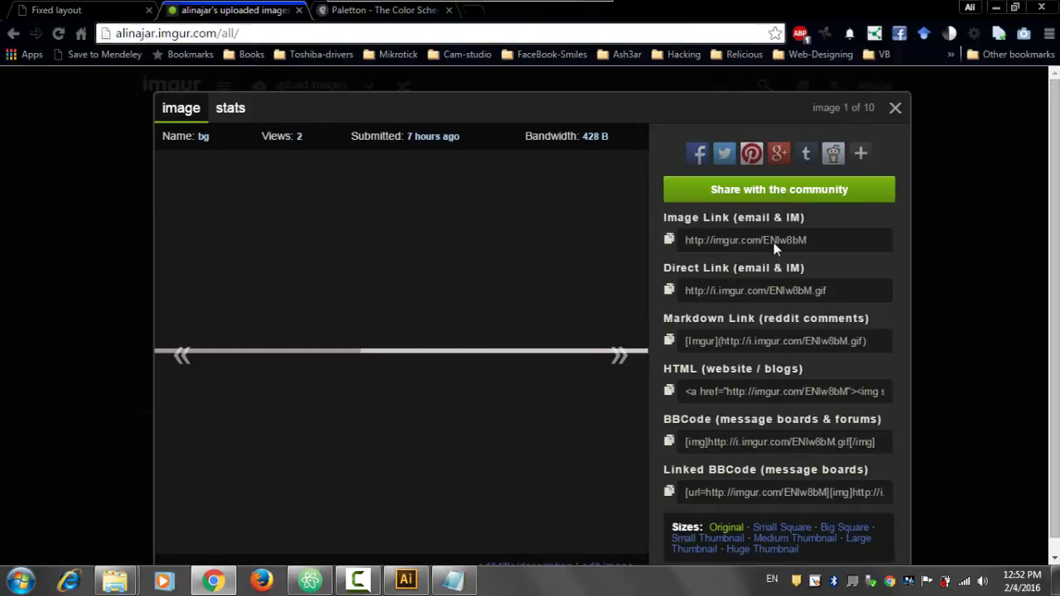
click(735, 291)
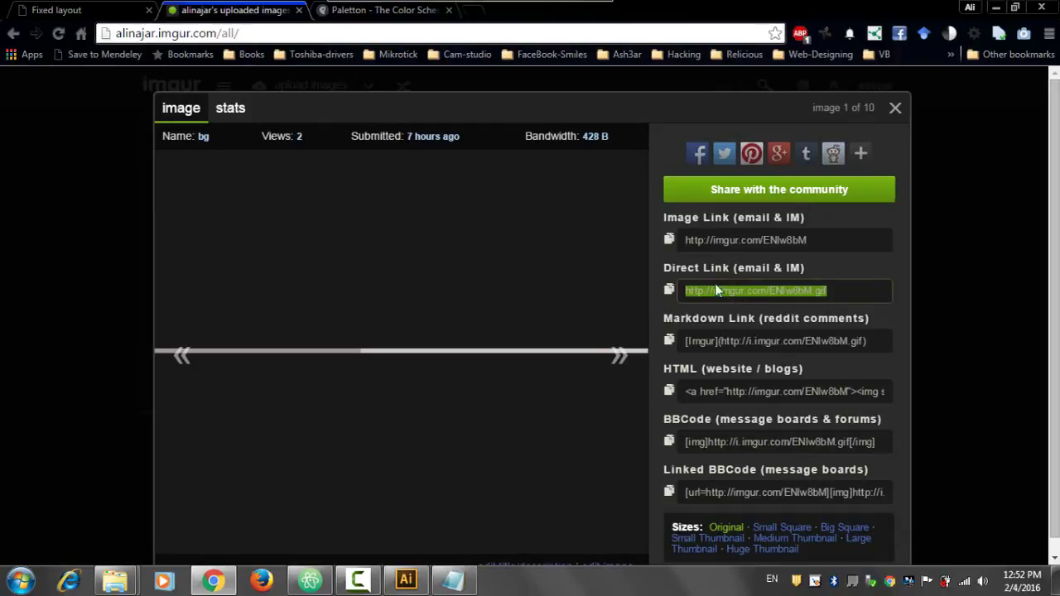
right_click(784, 292)
click(816, 304)
Step: Switch to Atom and delete the width declaration with its line from the .content rule in main.css
click(322, 579)
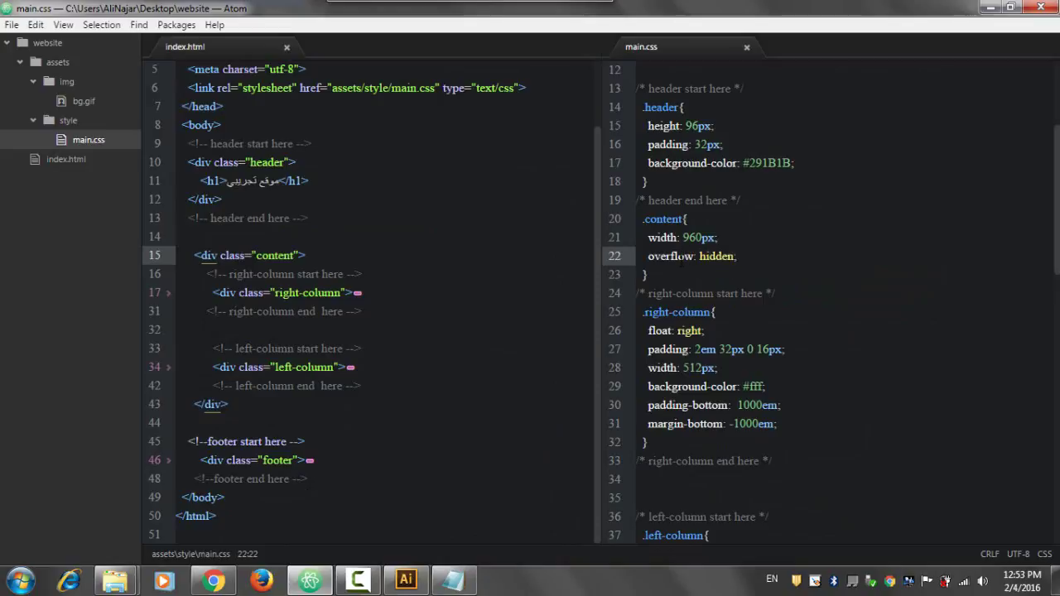
drag(647, 238, 696, 237)
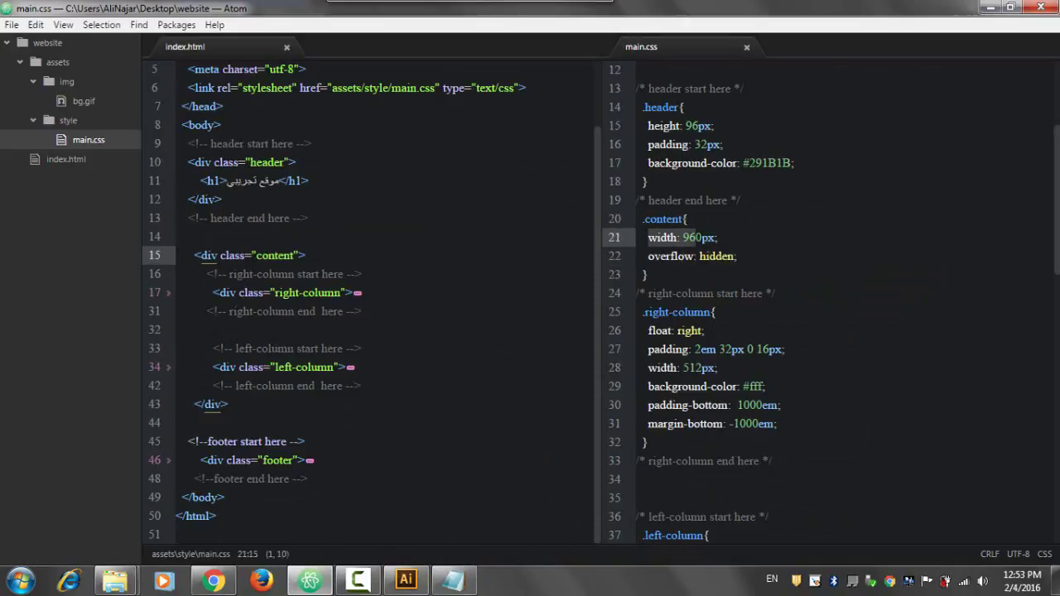
key(BackSpace)
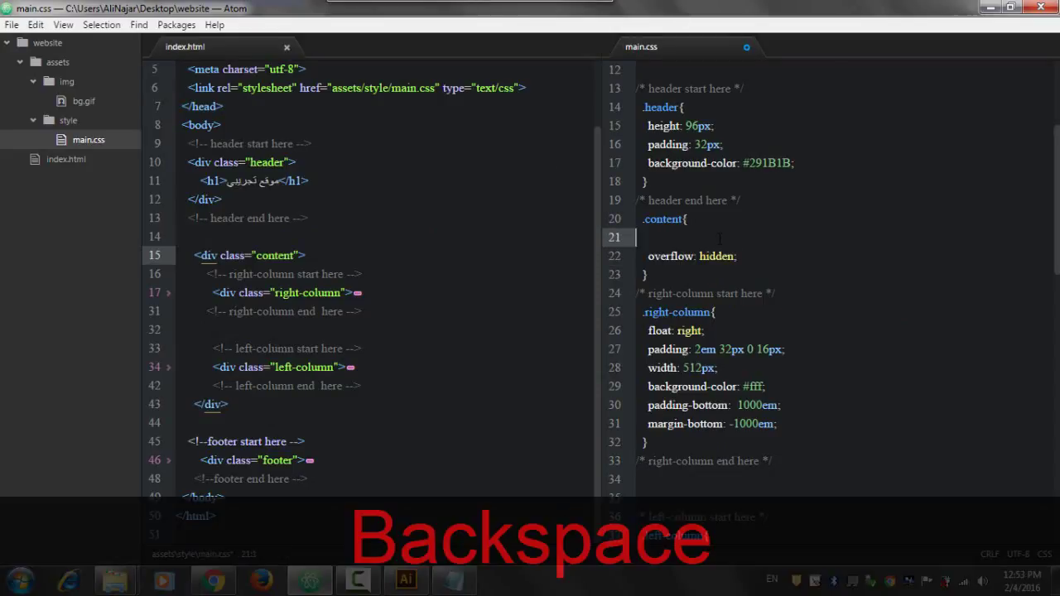
key(BackSpace)
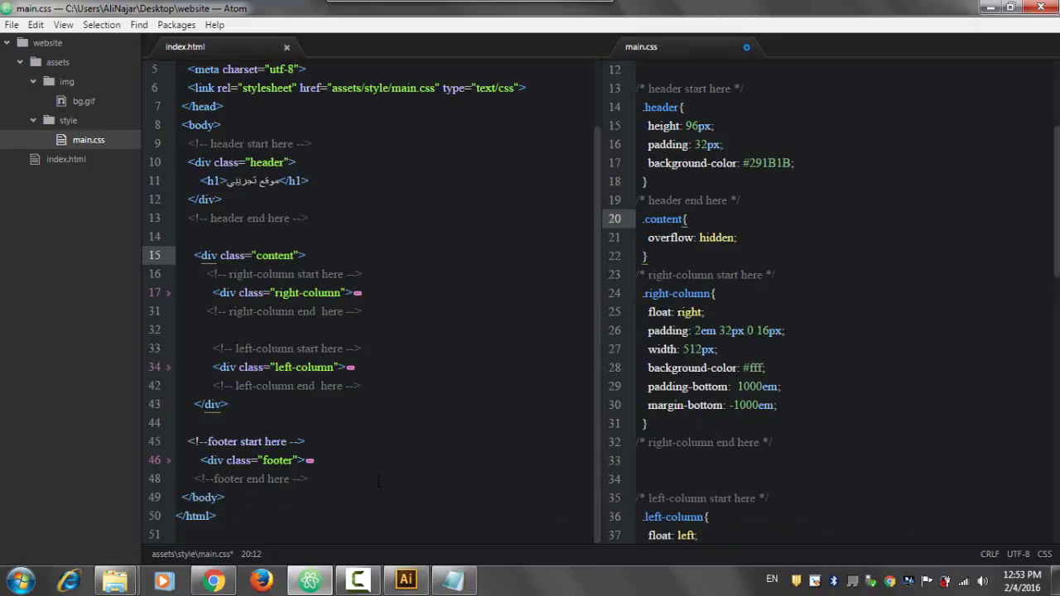
Step: View the Fixed layout page in Chrome and return to main.css in Atom
click(214, 581)
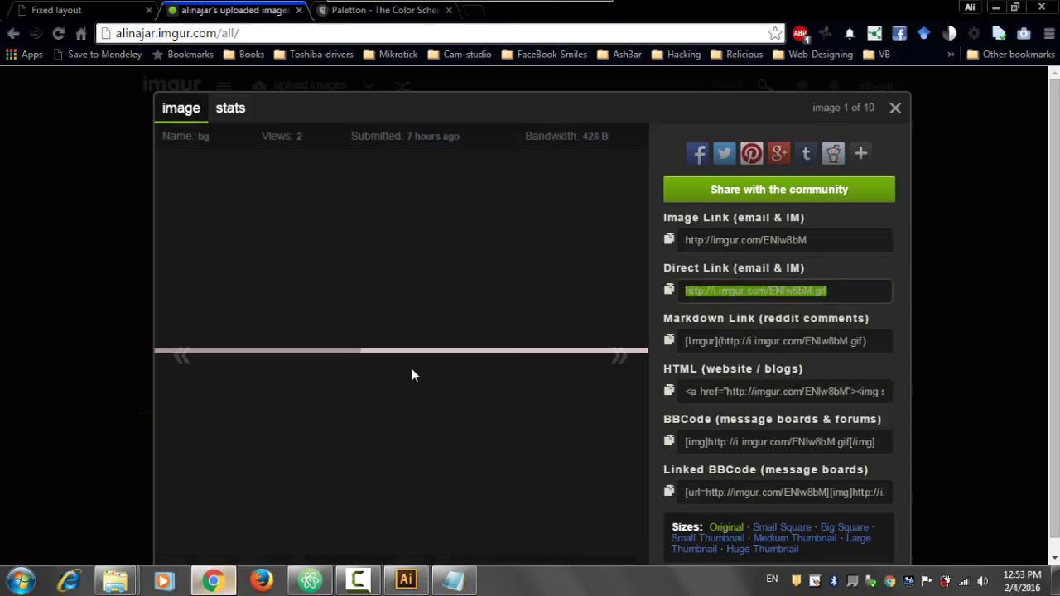
click(57, 9)
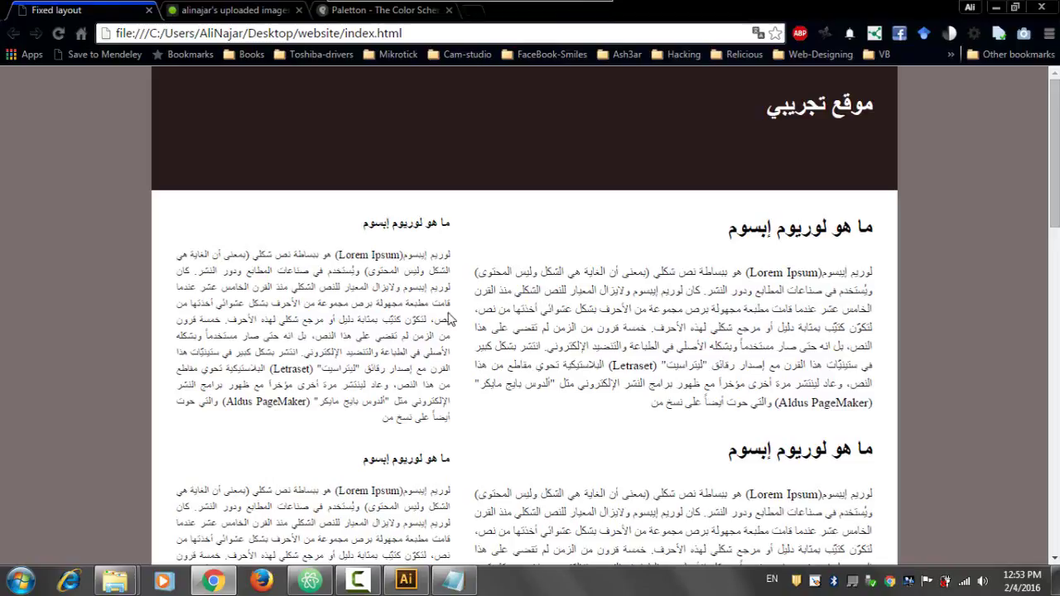
click(325, 579)
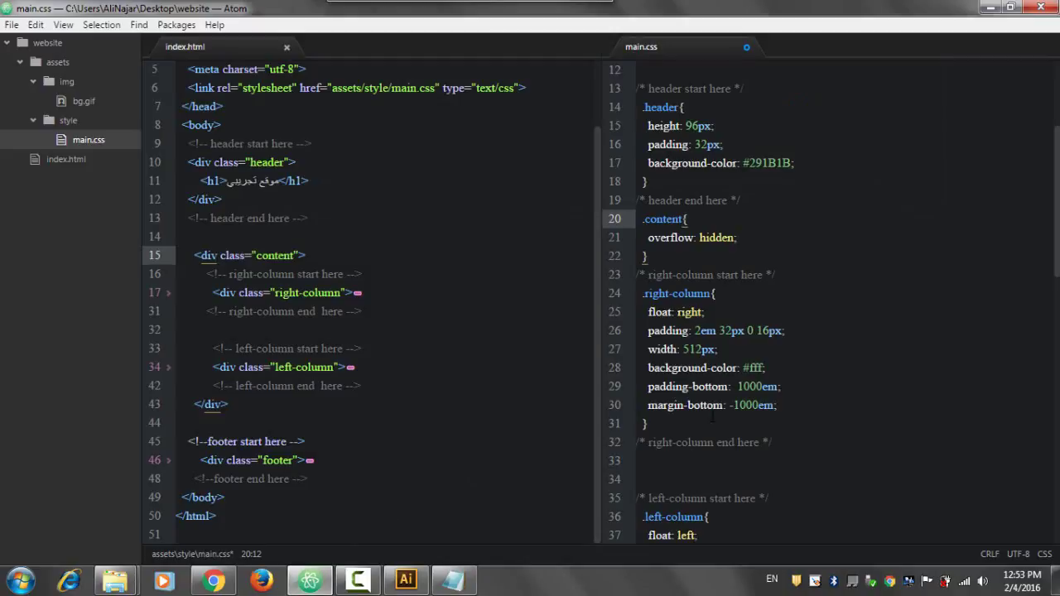
Step: Remove the padding-bottom and margin-bottom declarations from the .right-column rule
drag(642, 385, 775, 405)
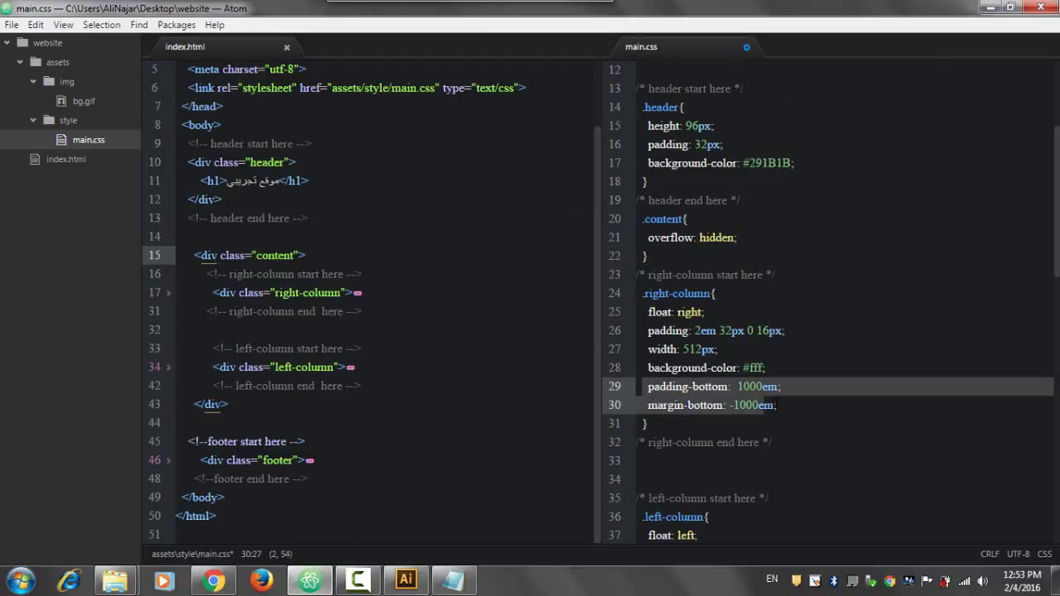
key(BackSpace)
key(BackSpace)
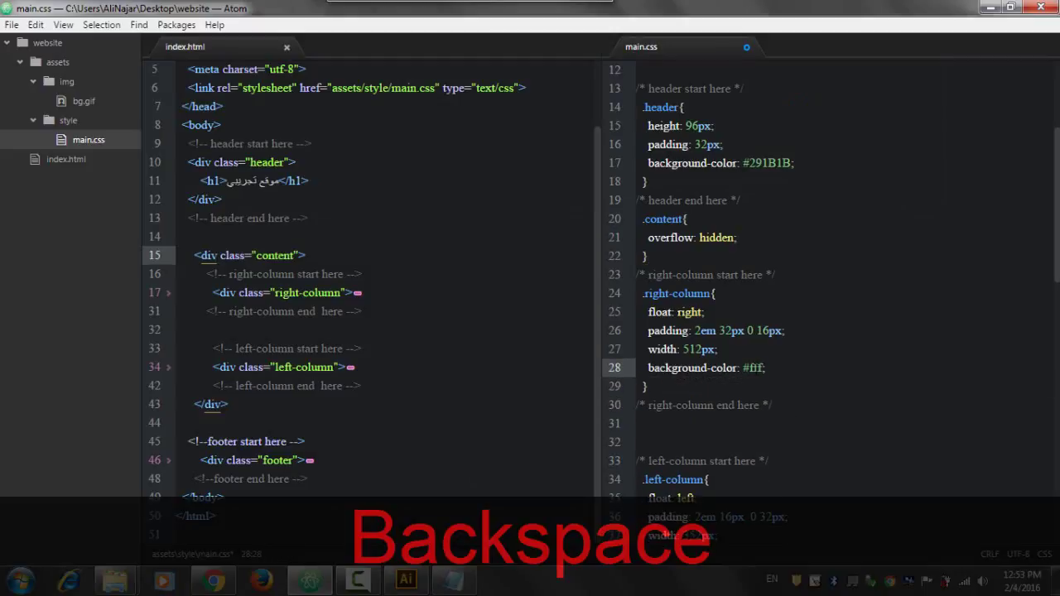
scroll(827, 298, down, 4)
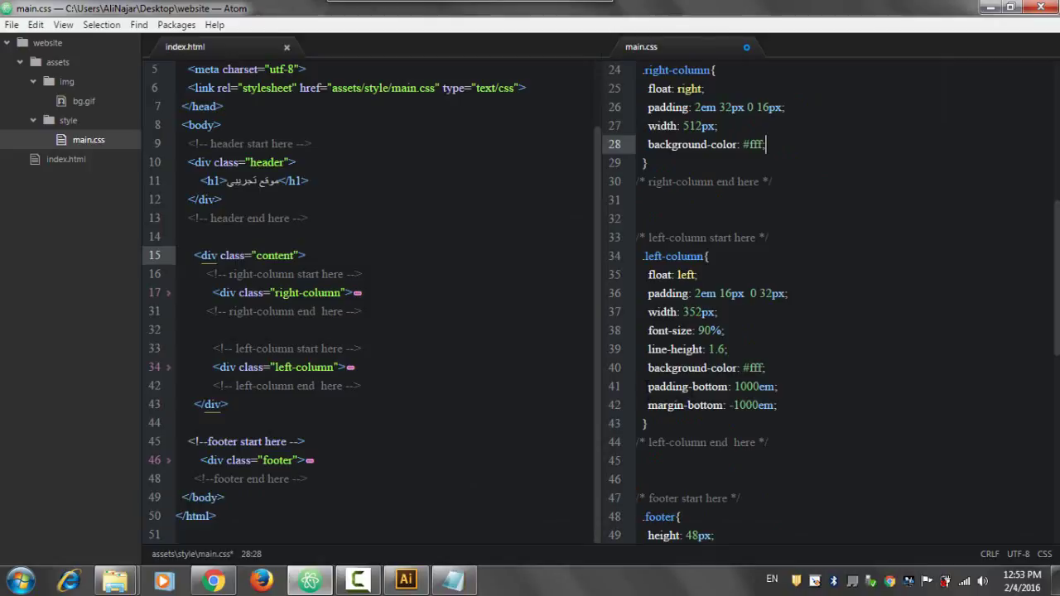